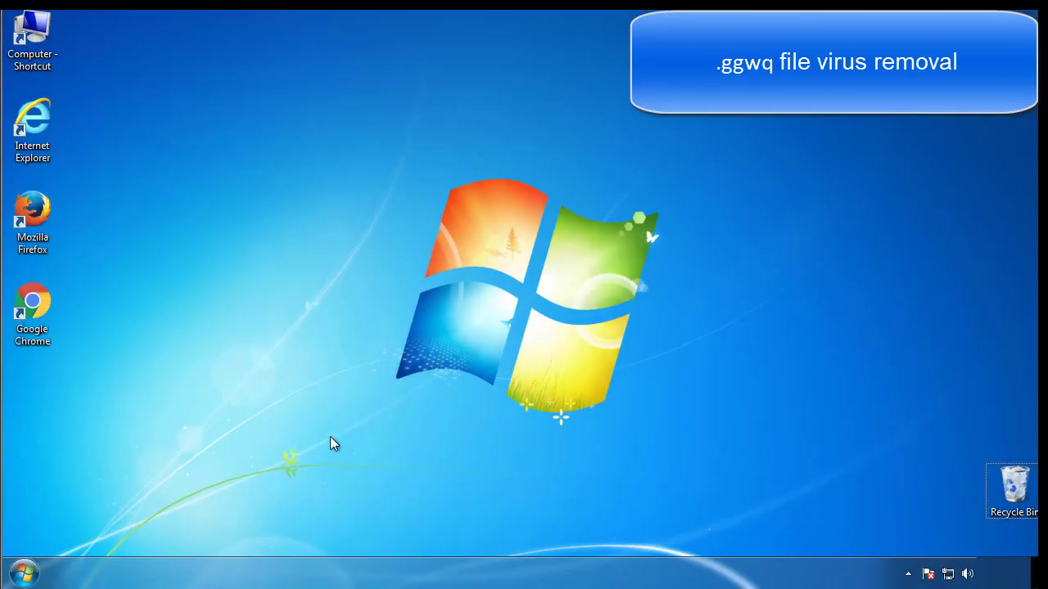
Step: Launch System Configuration by searching msconfig from the Start menu
left_click(25, 573)
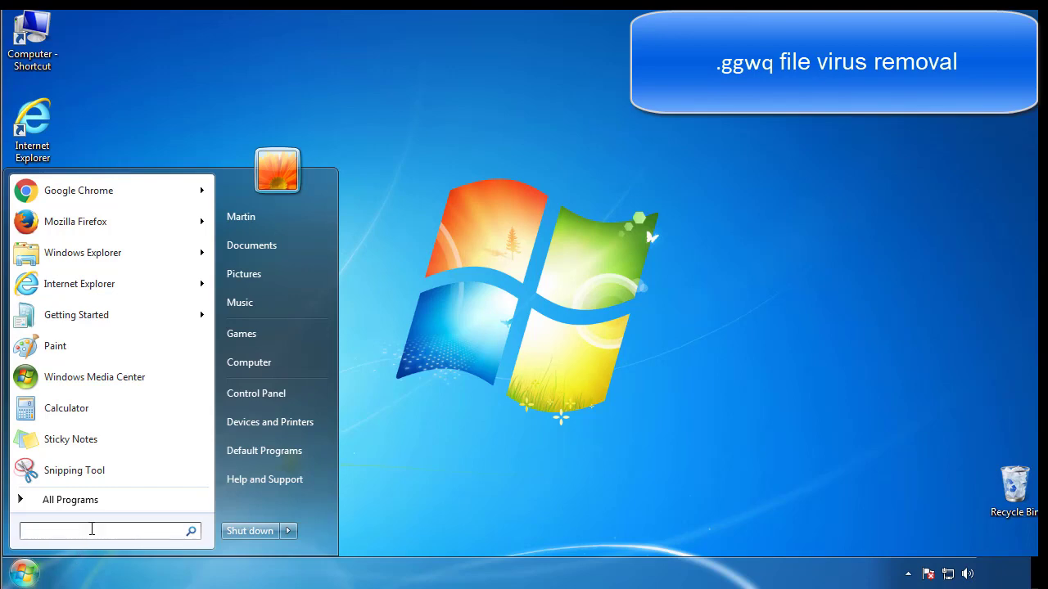
type("msconfig")
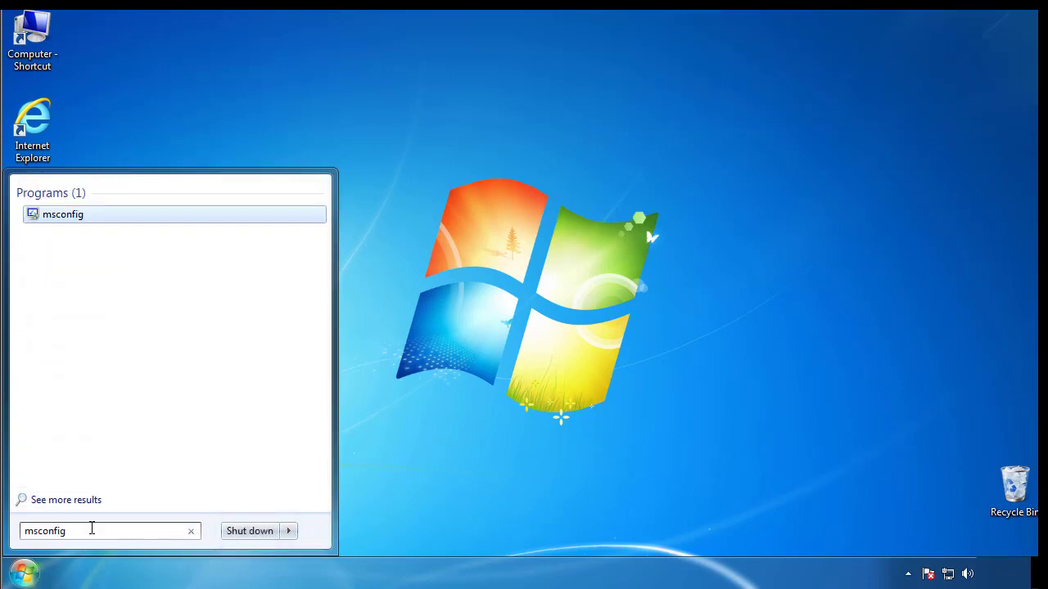
key("Return")
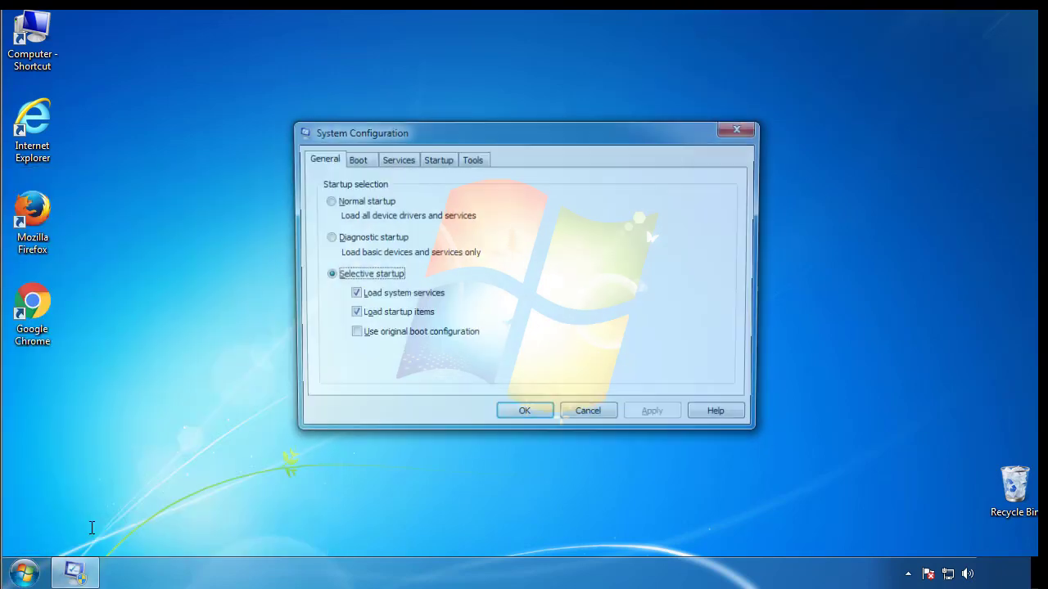
Step: Enable Minimal Safe boot on the Boot tab, restart into Safe Mode, and dismiss Help and Support
left_click(353, 160)
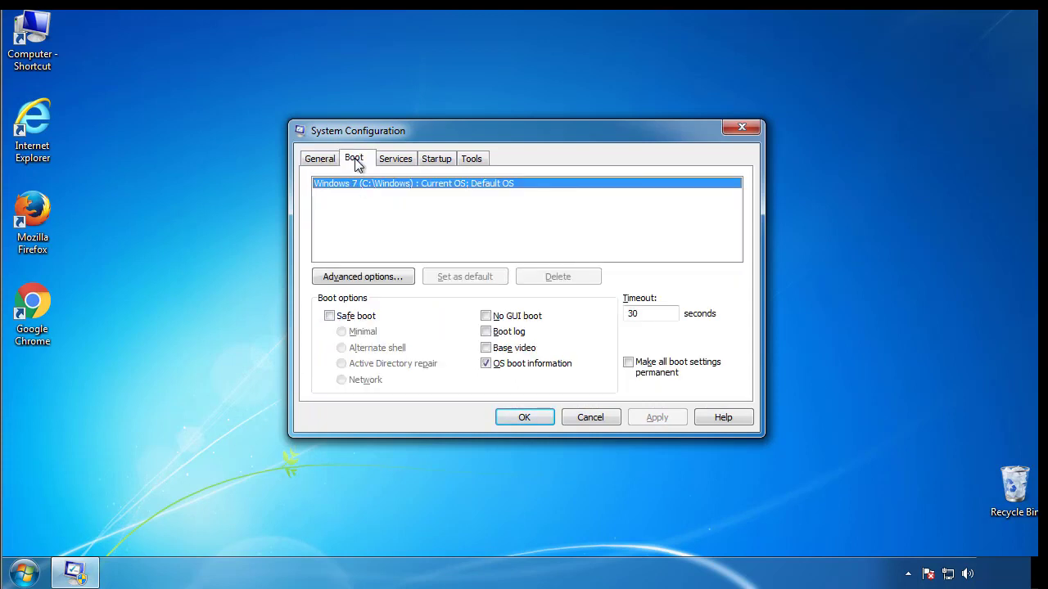
left_click(329, 316)
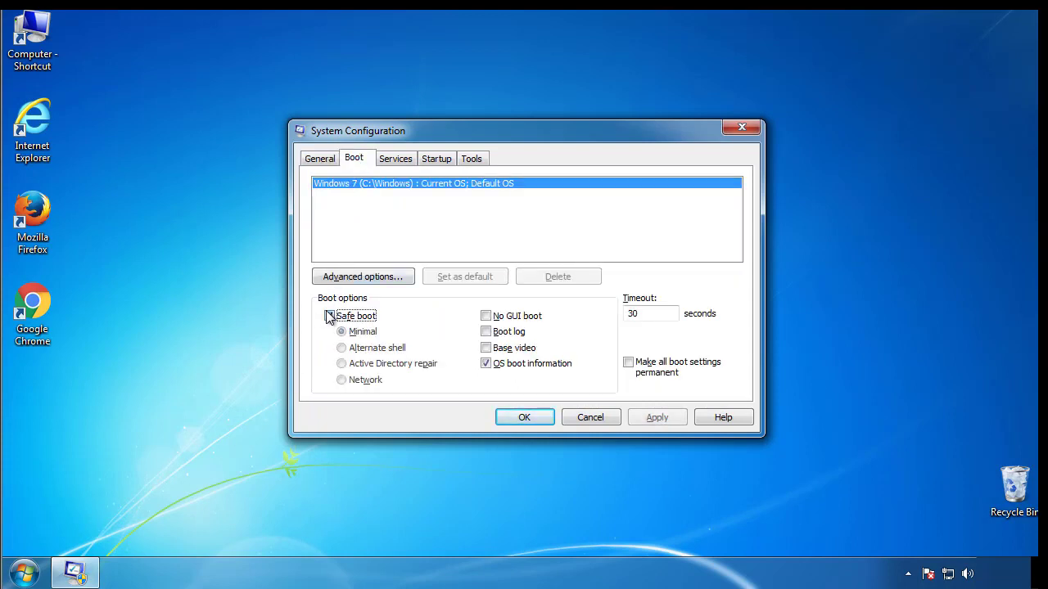
left_click(532, 418)
left_click(473, 319)
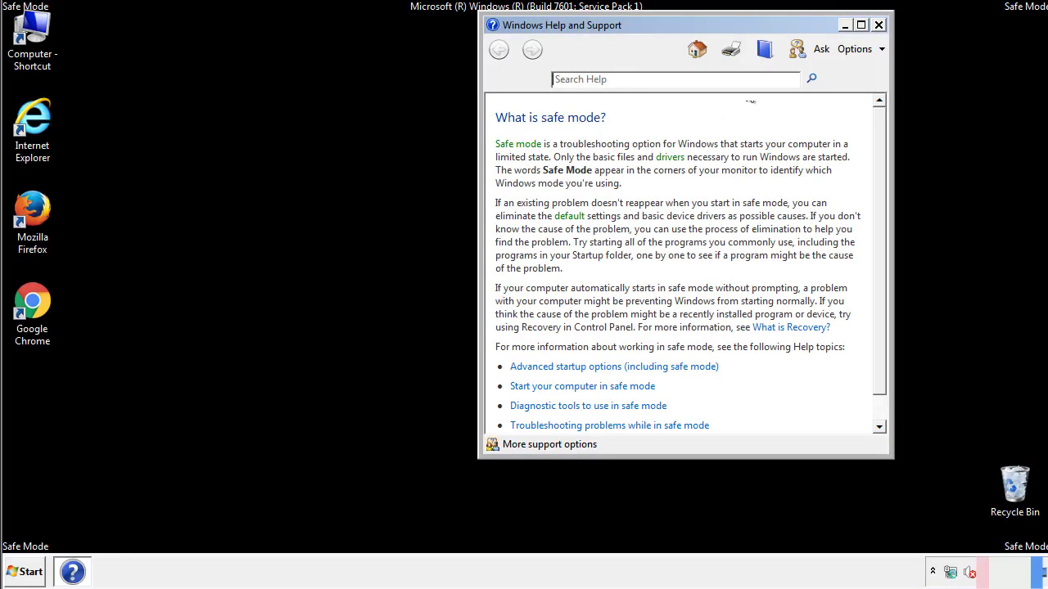
left_click(878, 25)
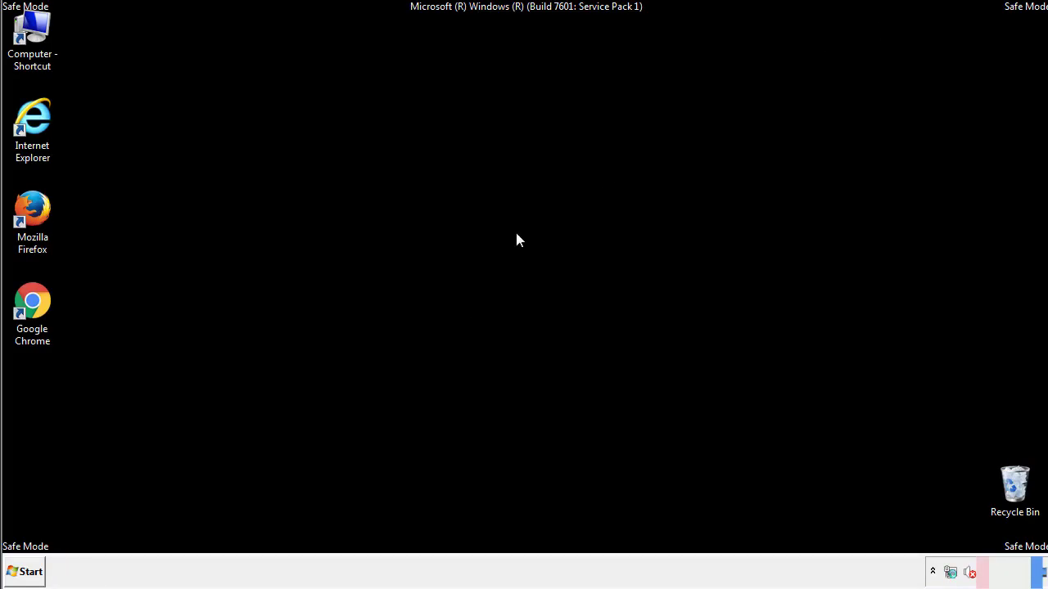
left_click(25, 571)
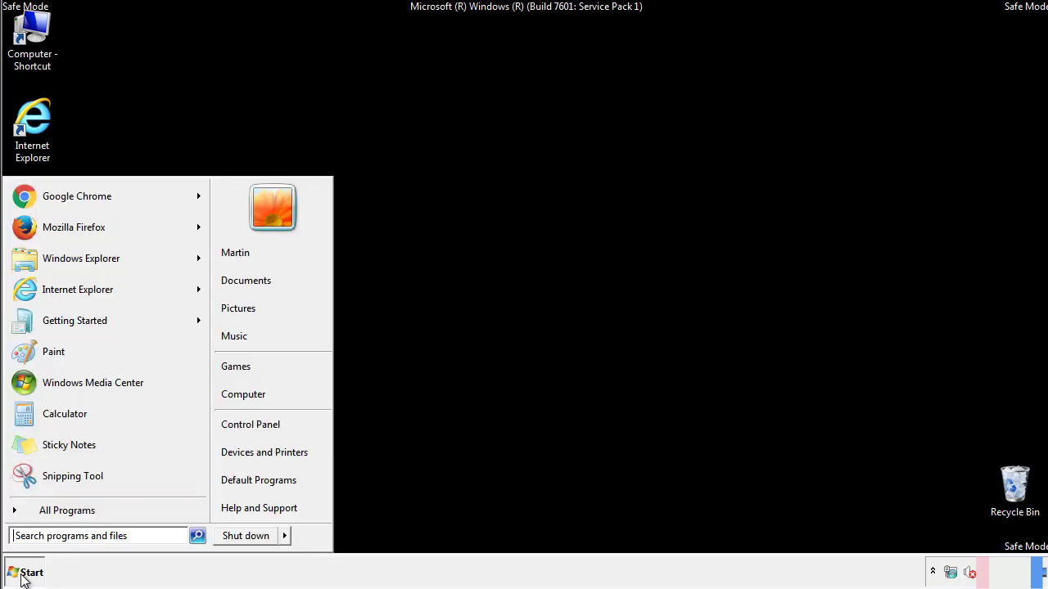
Step: Turn on 'Show hidden files, folders and drives' in Folder Options, then close Control Panel
left_click(261, 422)
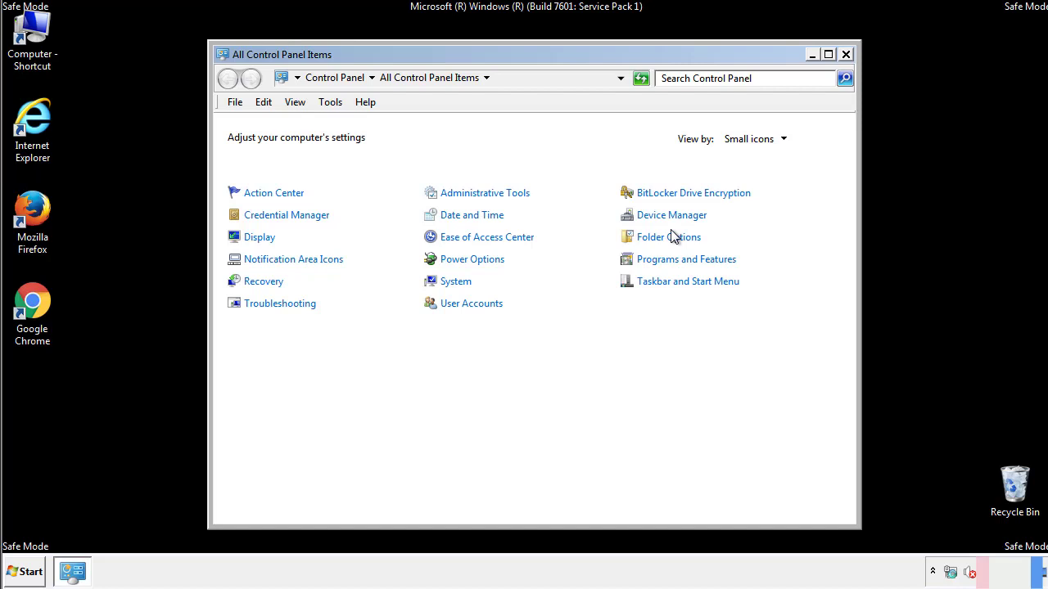
left_click(669, 238)
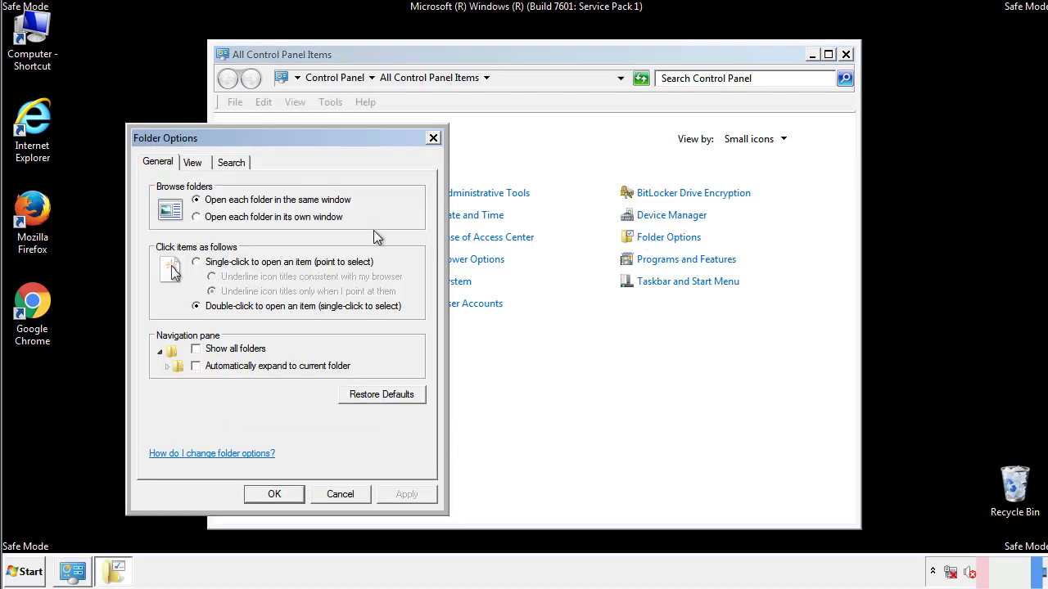
left_click(194, 164)
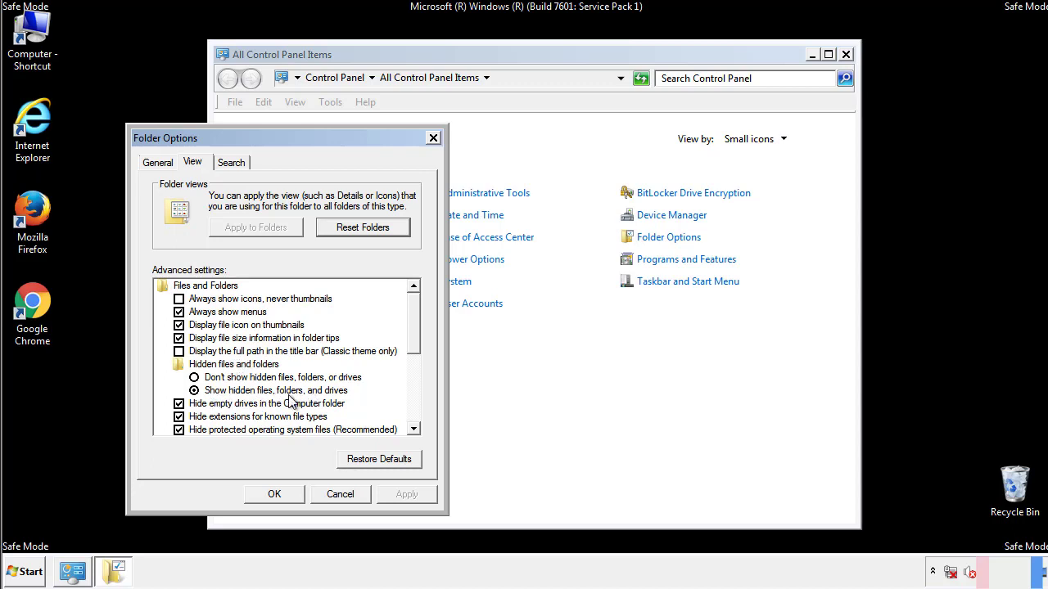
left_click(275, 494)
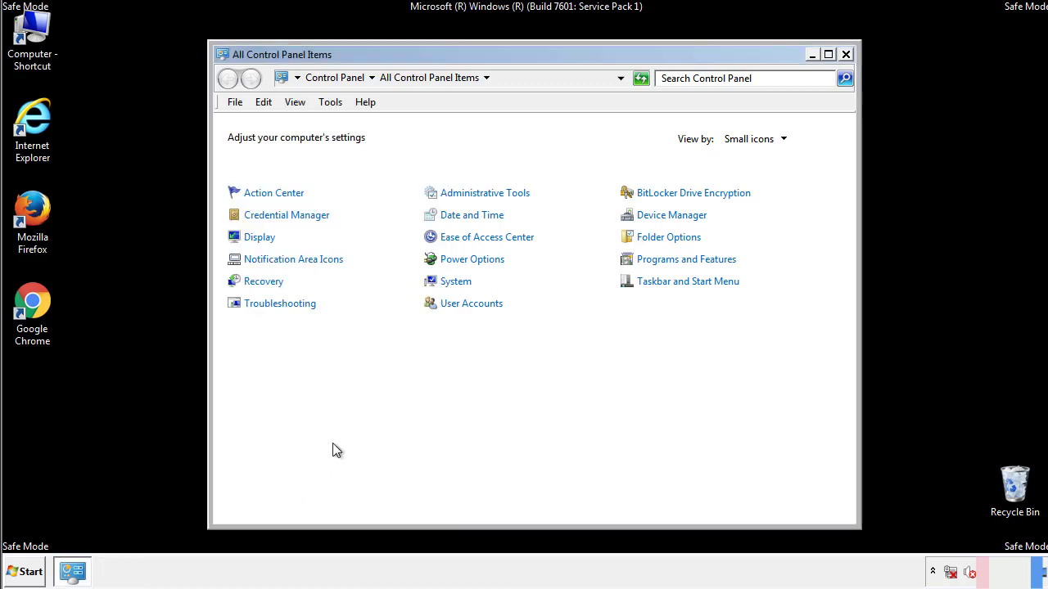
left_click(846, 54)
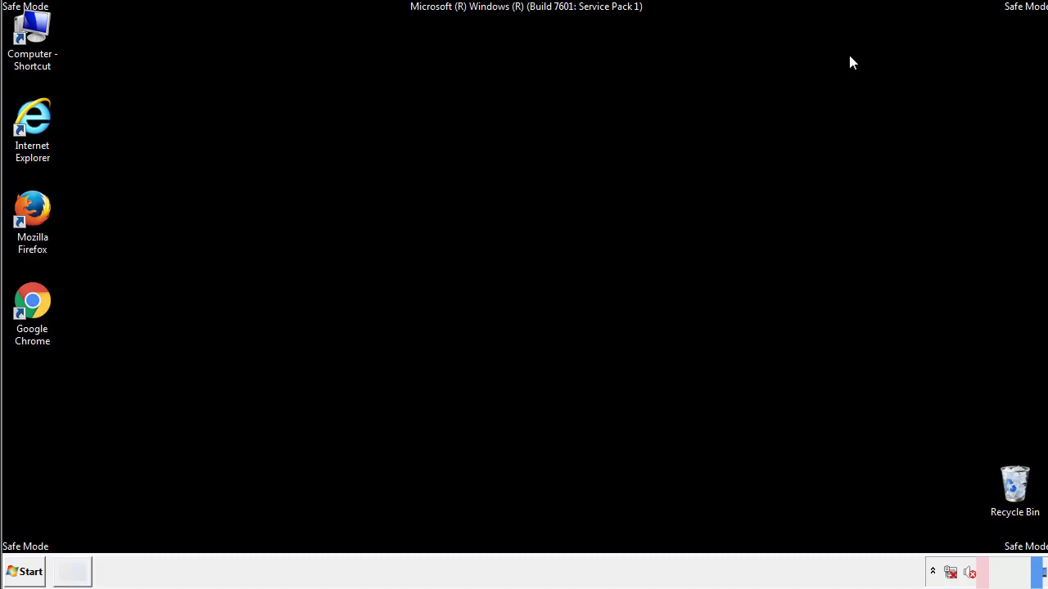
Step: Browse from Computer into Local Disk (C:) and its Windows folder
double_click(33, 33)
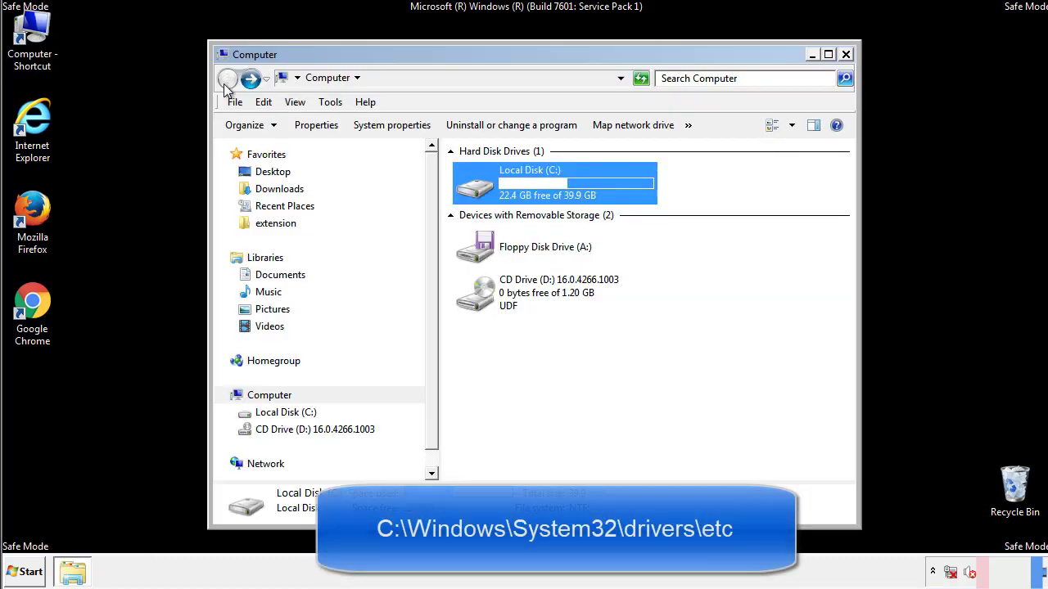
double_click(472, 185)
left_click(478, 301)
double_click(479, 302)
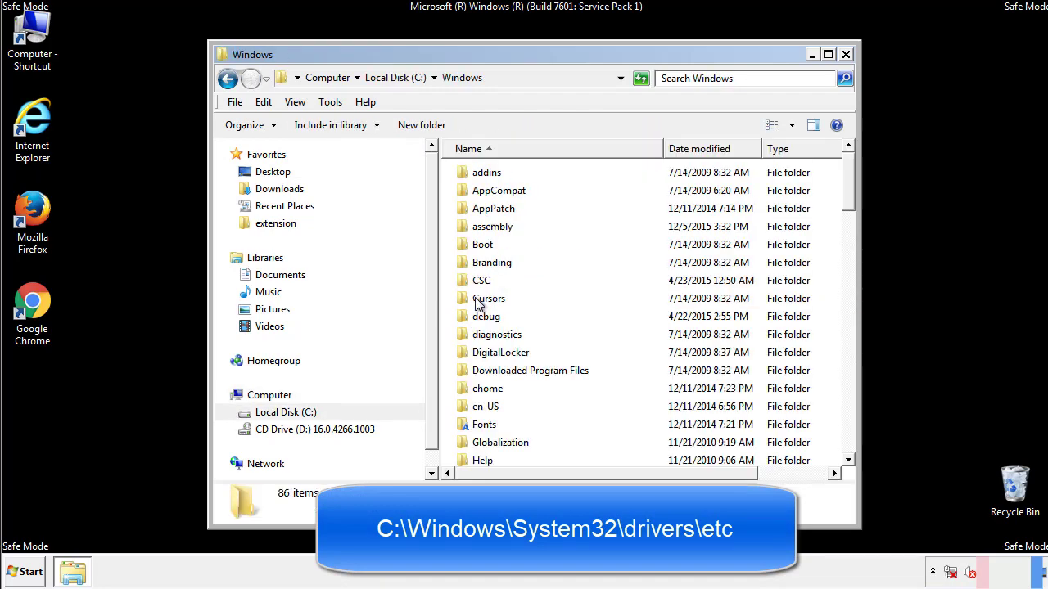
scroll(483, 364, "down", 2)
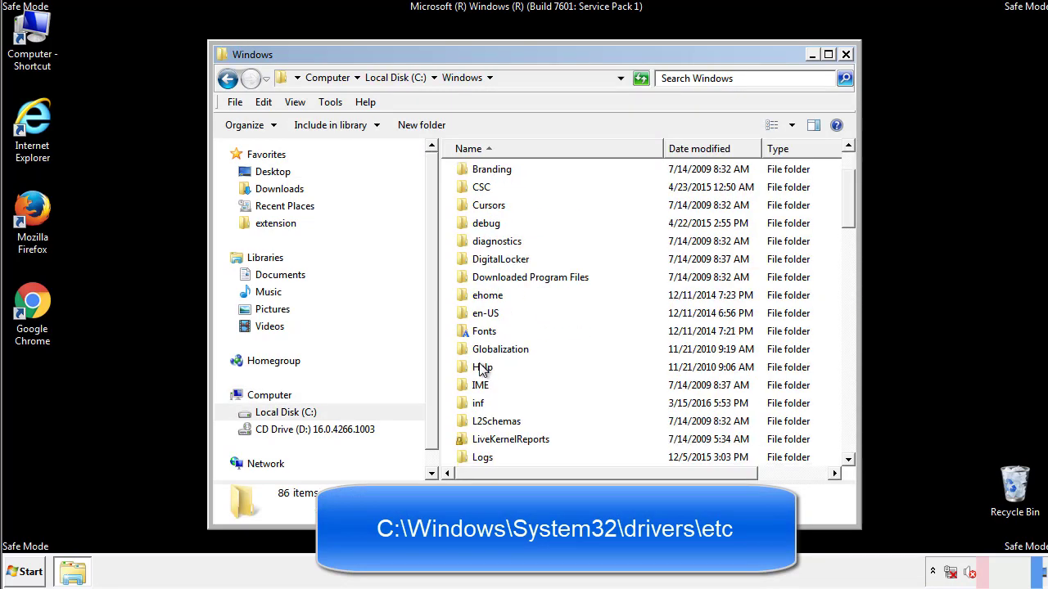
scroll(482, 370, "down", 7)
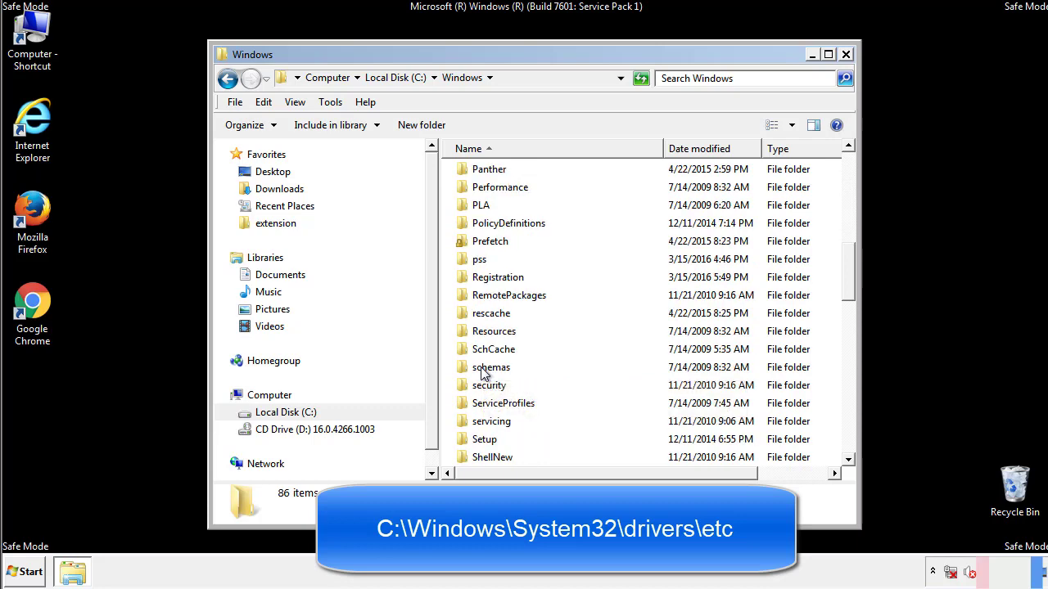
scroll(483, 370, "down", 2)
Step: Descend through System32, drivers and etc, and open the hosts file
double_click(495, 422)
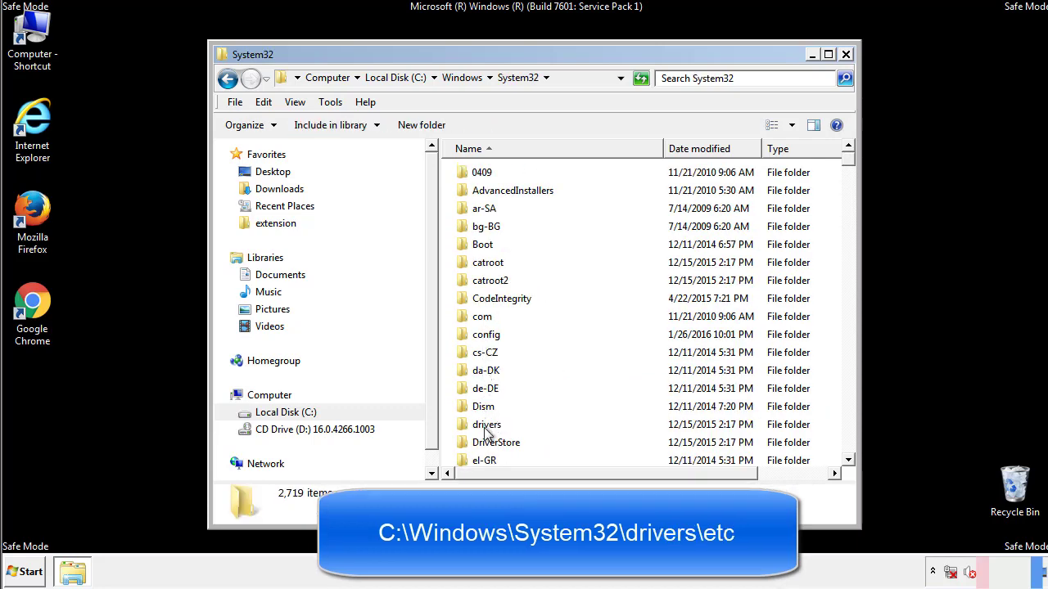
double_click(487, 424)
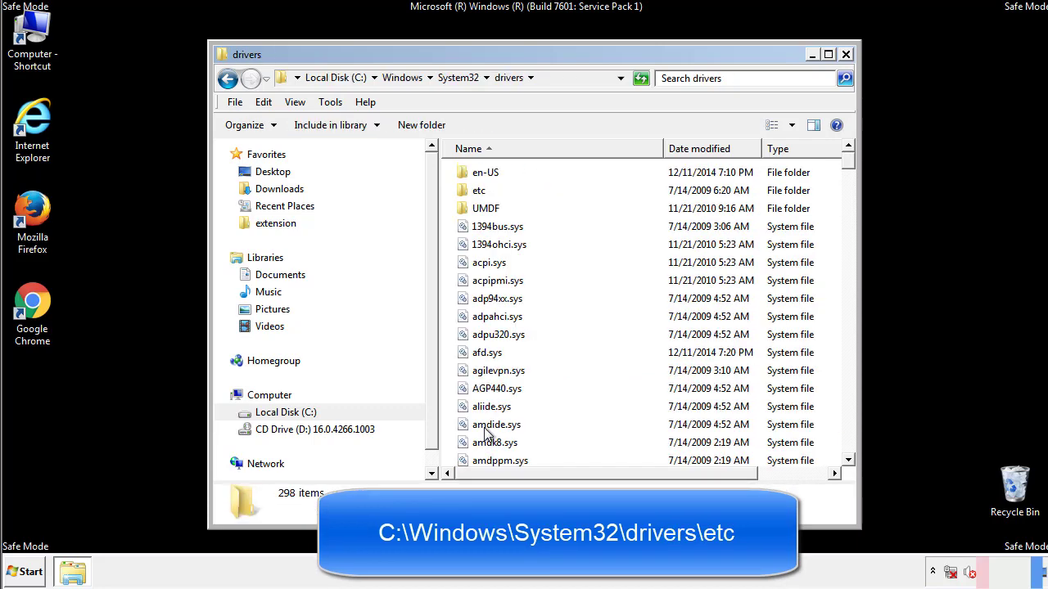
double_click(469, 193)
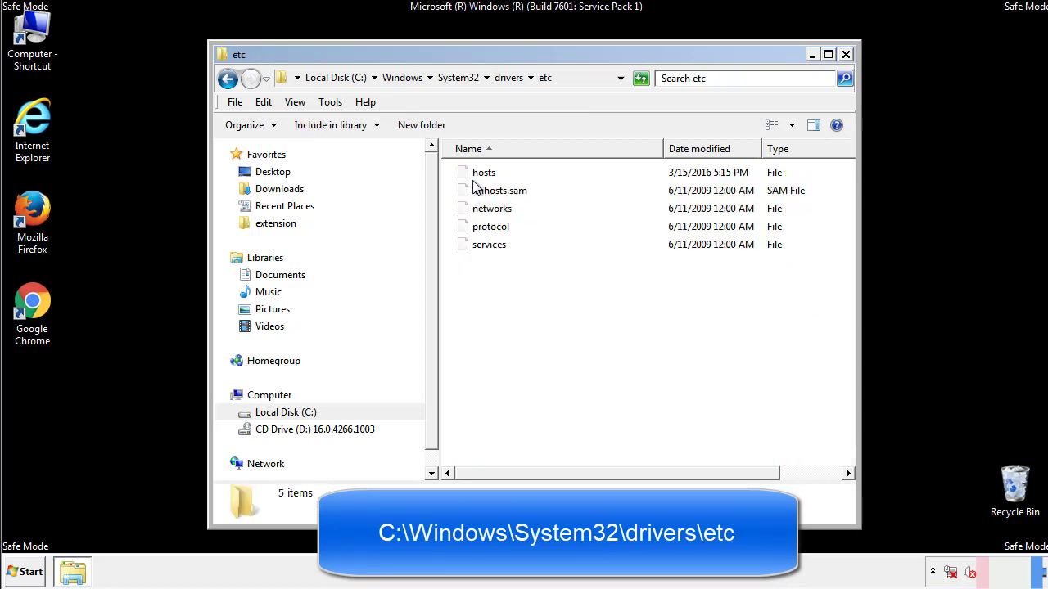
double_click(476, 175)
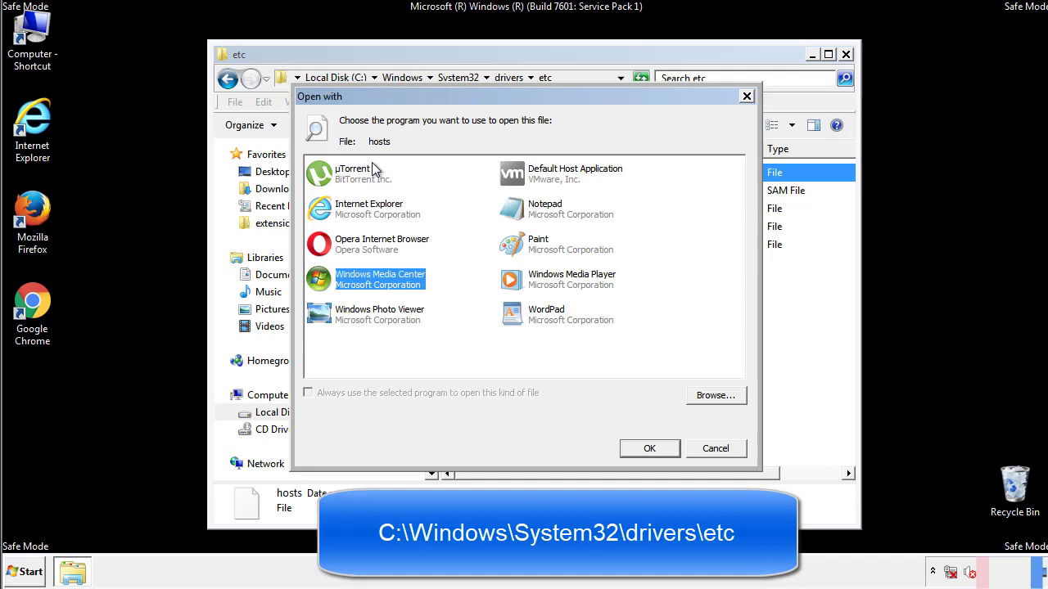
Step: Open the hosts file in Notepad and bring its window fully on screen
left_click(530, 215)
left_click(647, 449)
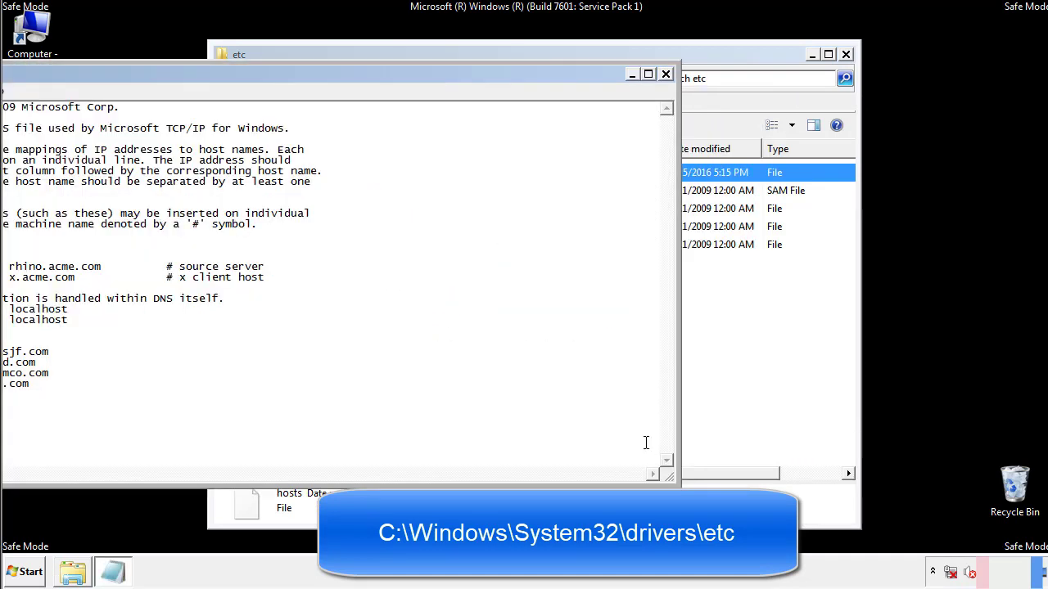
left_click_drag(428, 74, 666, 89)
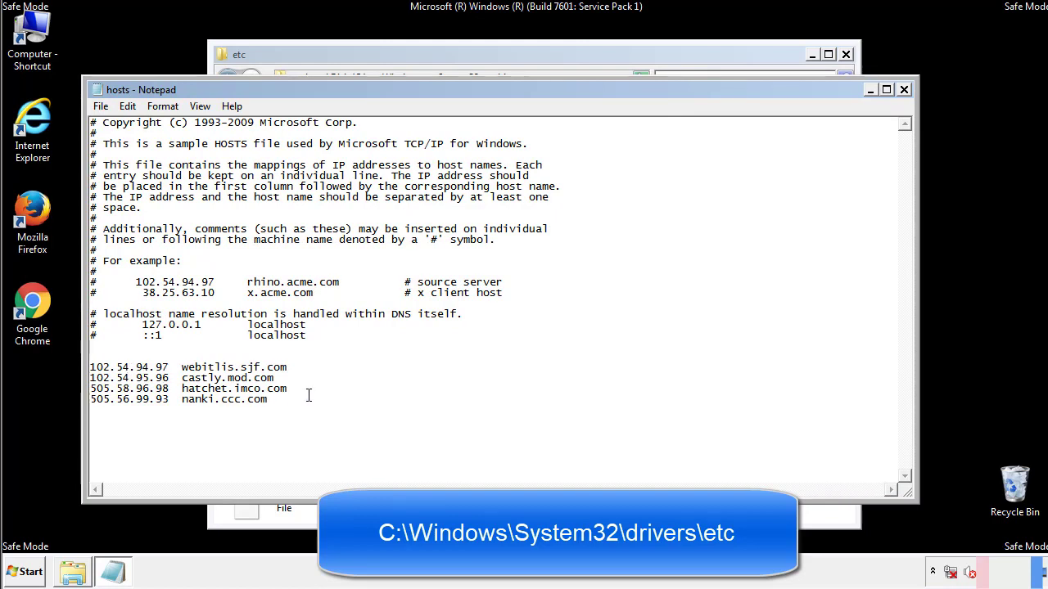
Step: Delete the four extra host entries, save hosts, and close the etc folder
key("shift+Up")
key("shift+Up")
key("shift+Up")
key("shift+Home")
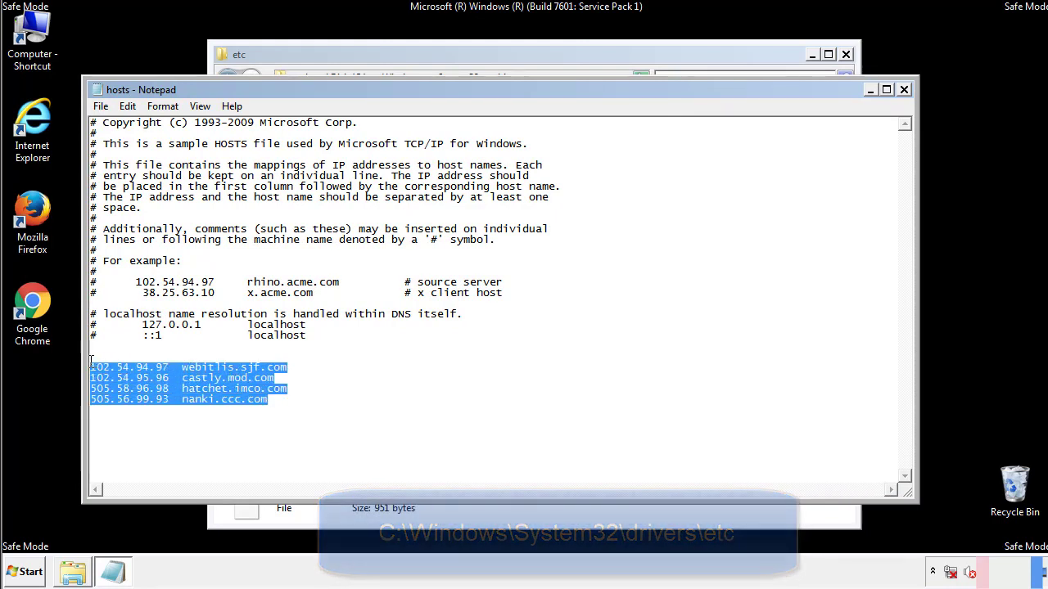
key("Delete")
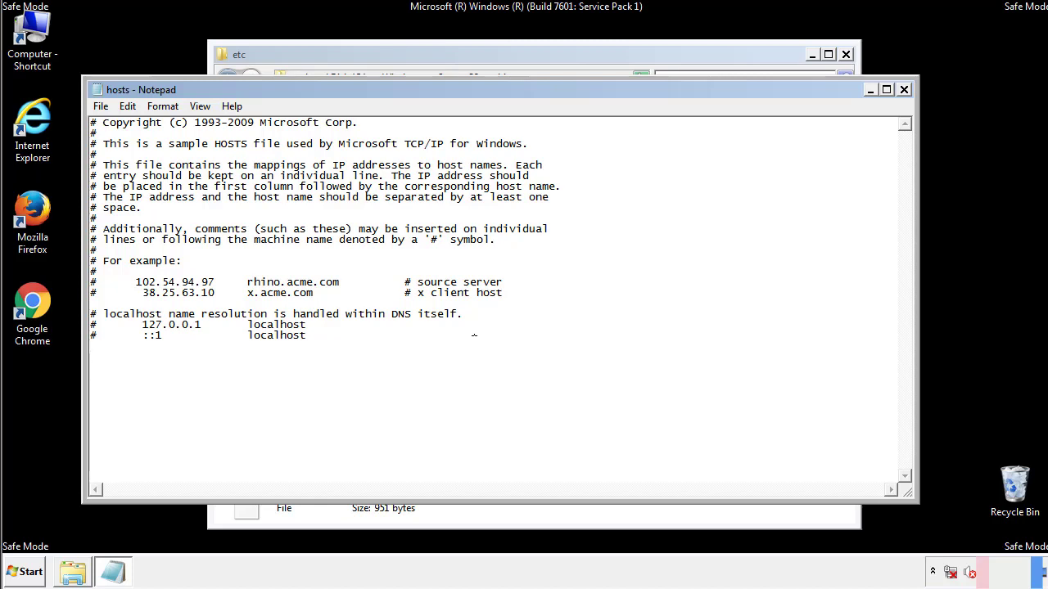
left_click(905, 90)
left_click(462, 300)
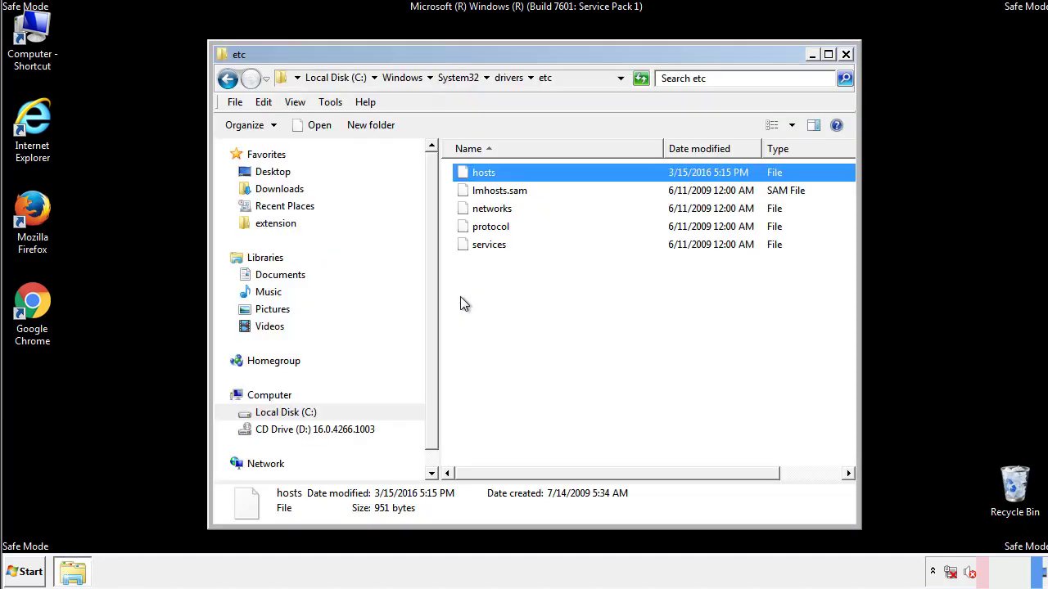
left_click(460, 300)
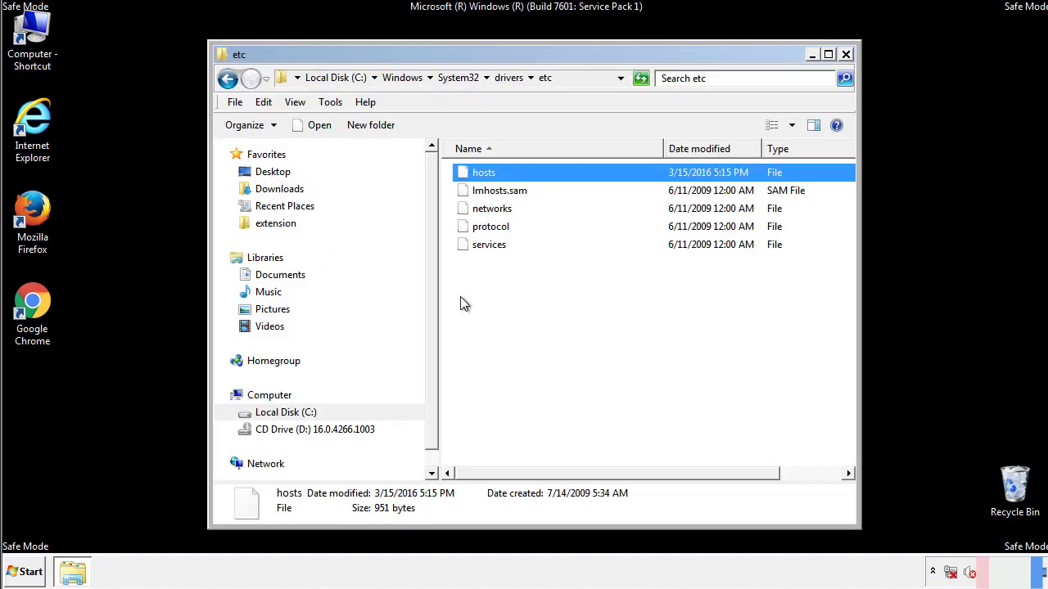
left_click(846, 54)
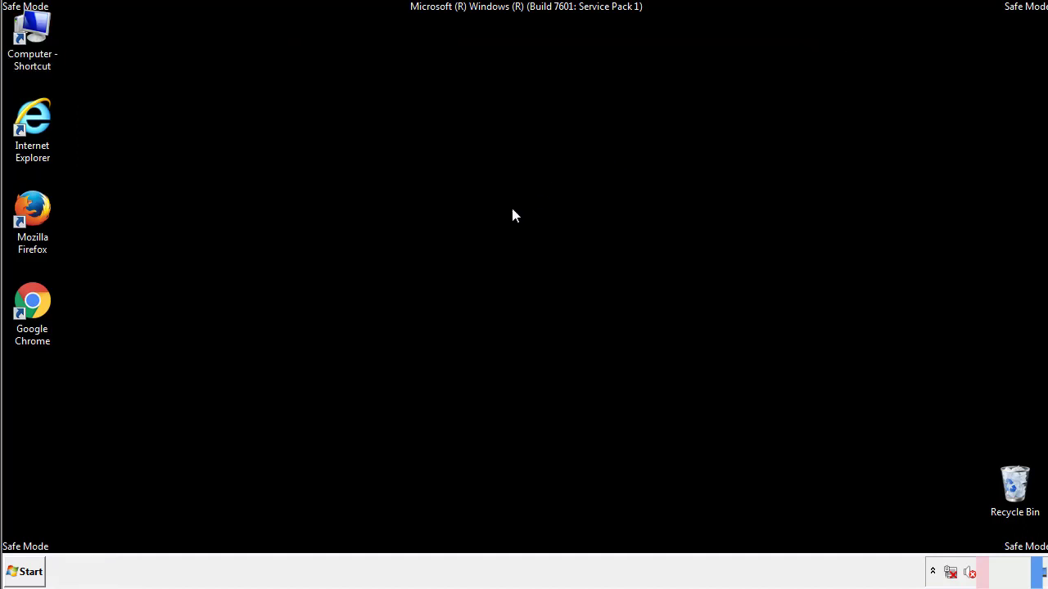
Step: Open the Startup folder in a window from the Start menu's All Programs list
left_click(25, 573)
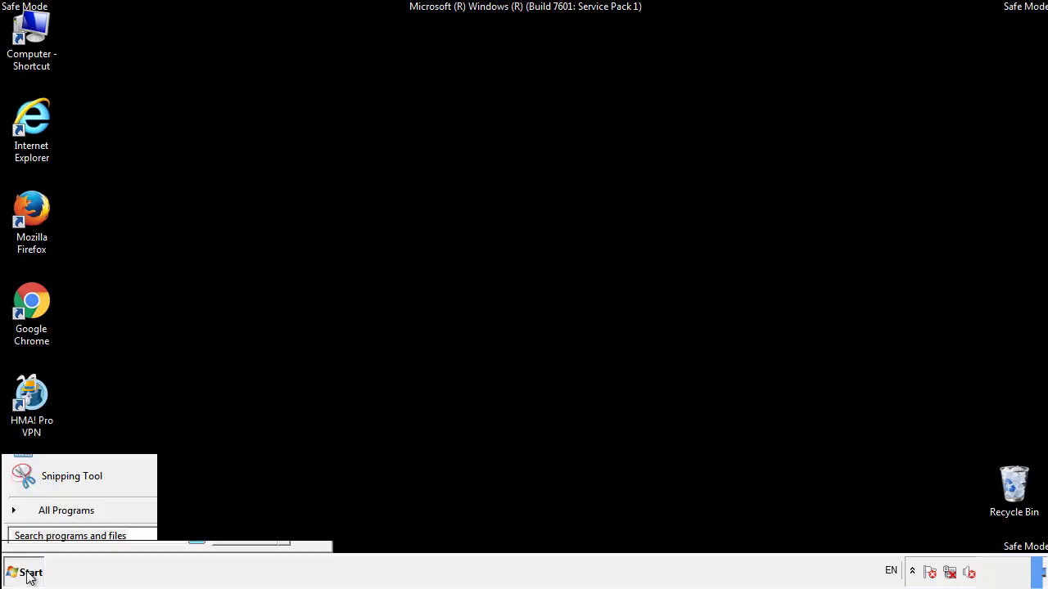
left_click(47, 517)
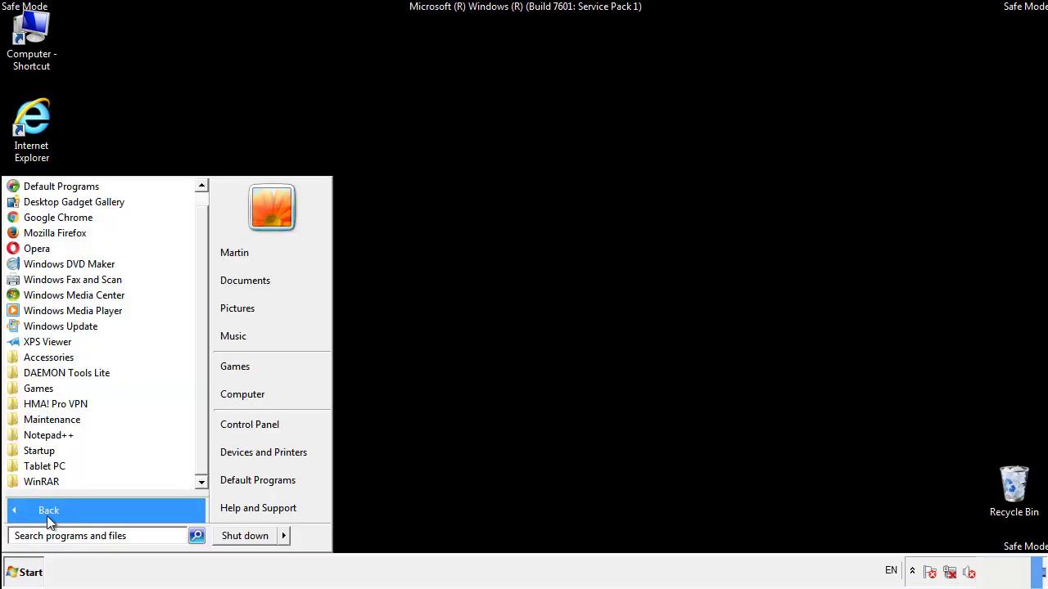
right_click(45, 451)
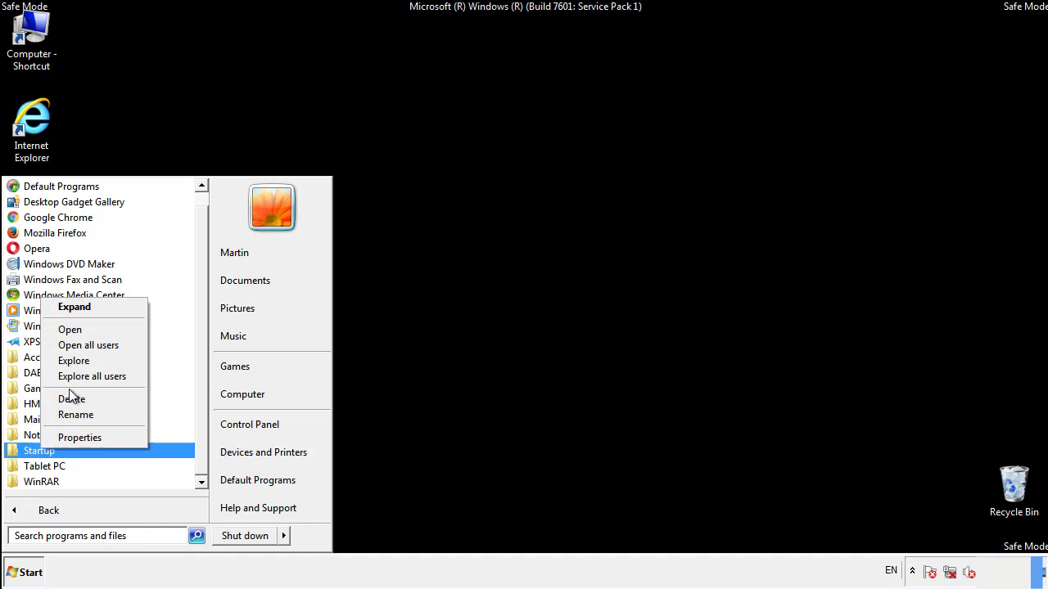
left_click(79, 329)
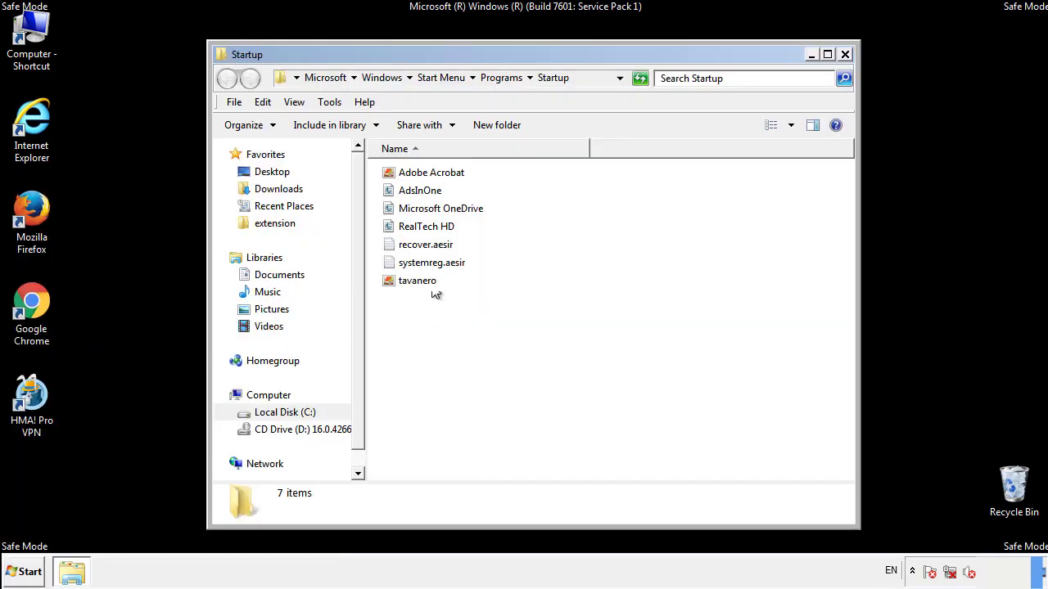
Step: Delete AdsInOne, recover.aesir, systemreg.aesir and tavanero from the Startup folder
left_click(426, 193)
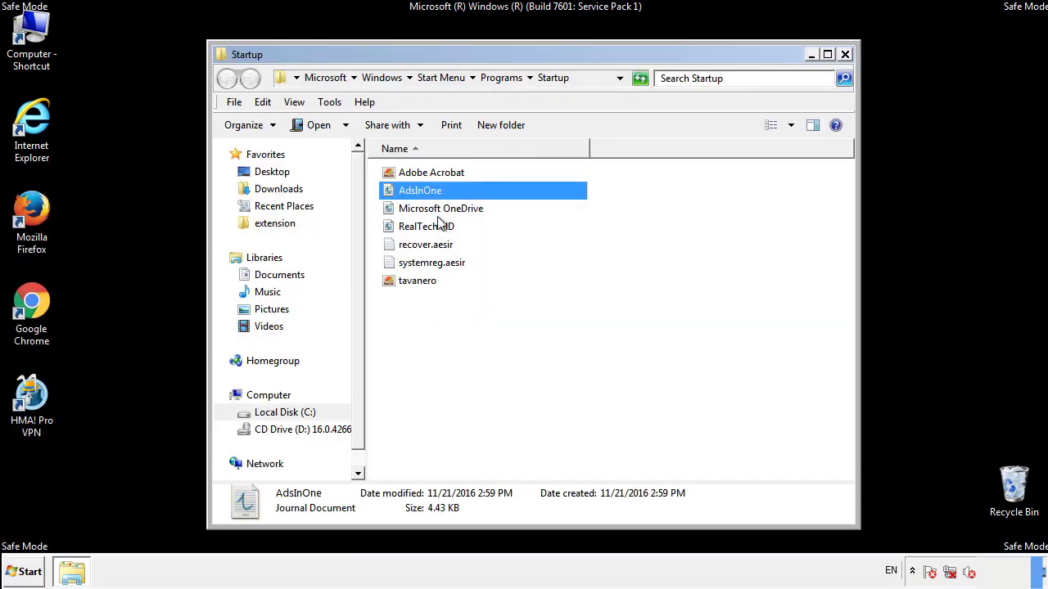
left_click(427, 245, "ctrl")
left_click(434, 263, "ctrl")
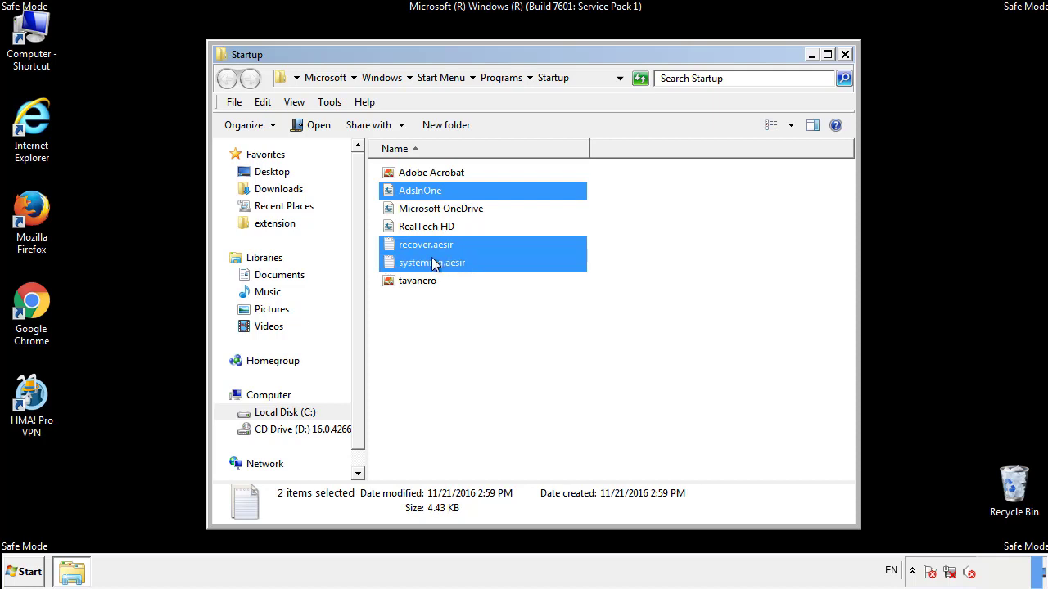
left_click(419, 278, "ctrl")
right_click(414, 281)
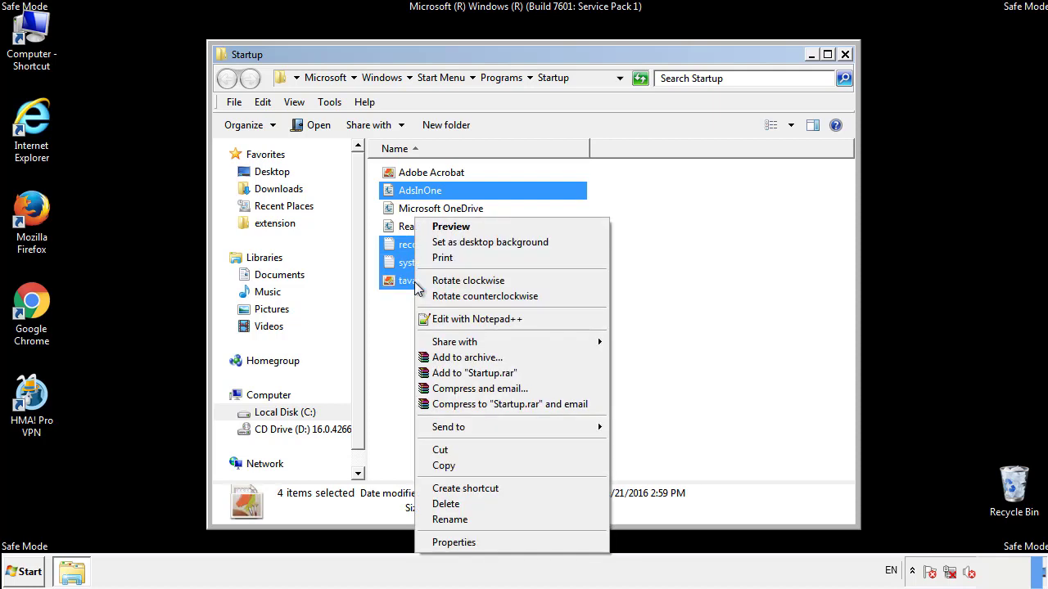
left_click(442, 503)
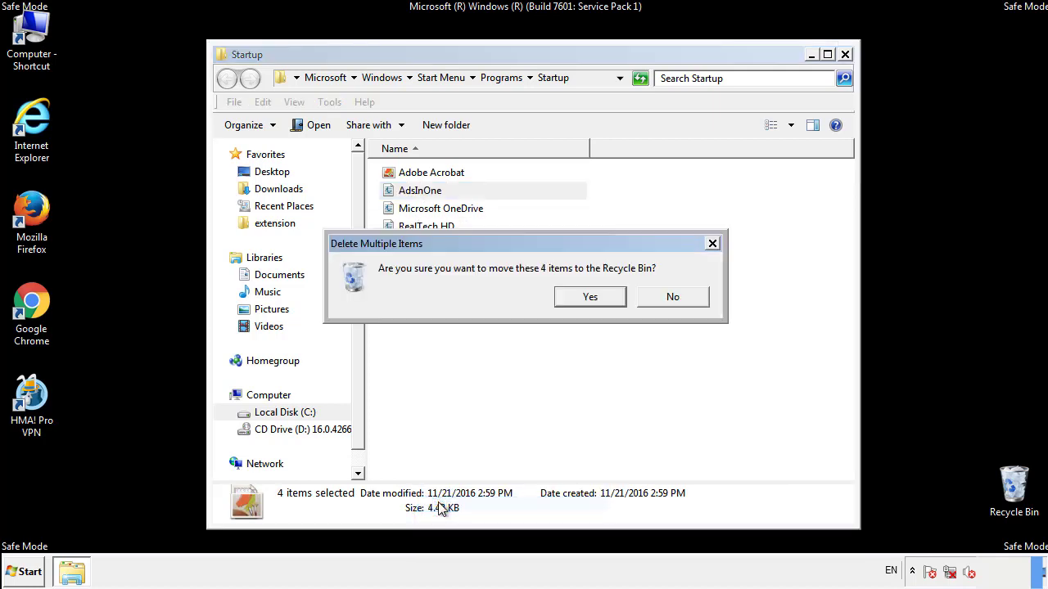
left_click(585, 296)
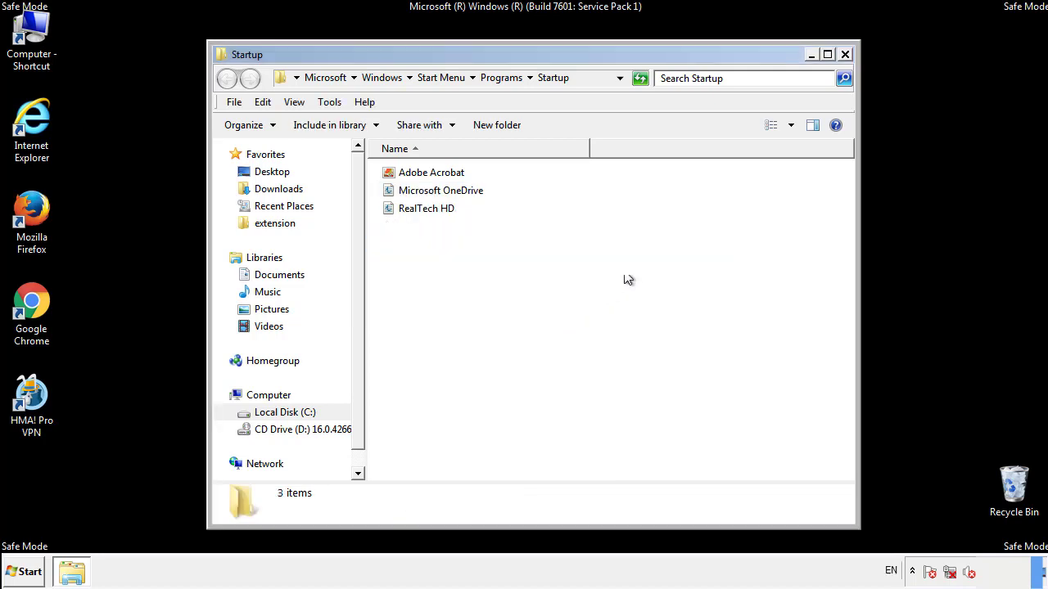
Step: Close the Startup folder and enter regedit in the Start menu search
left_click(845, 57)
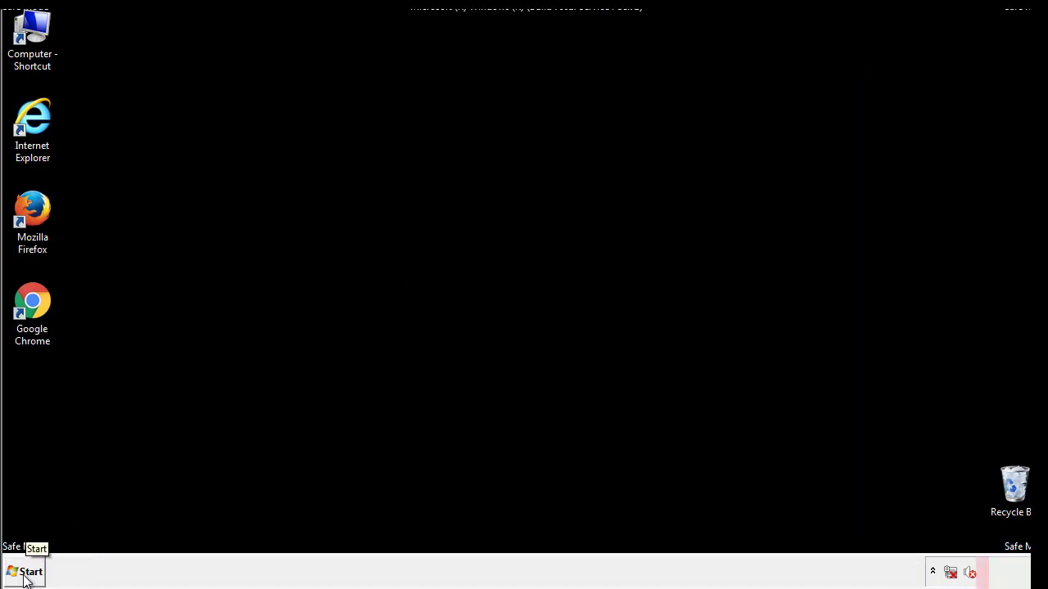
left_click(24, 572)
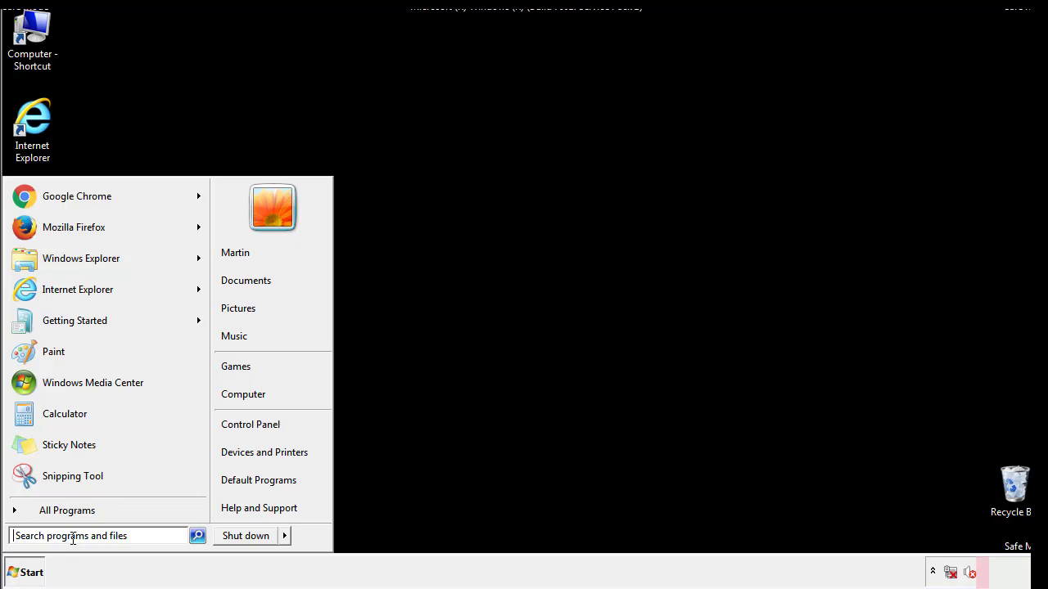
type("reged")
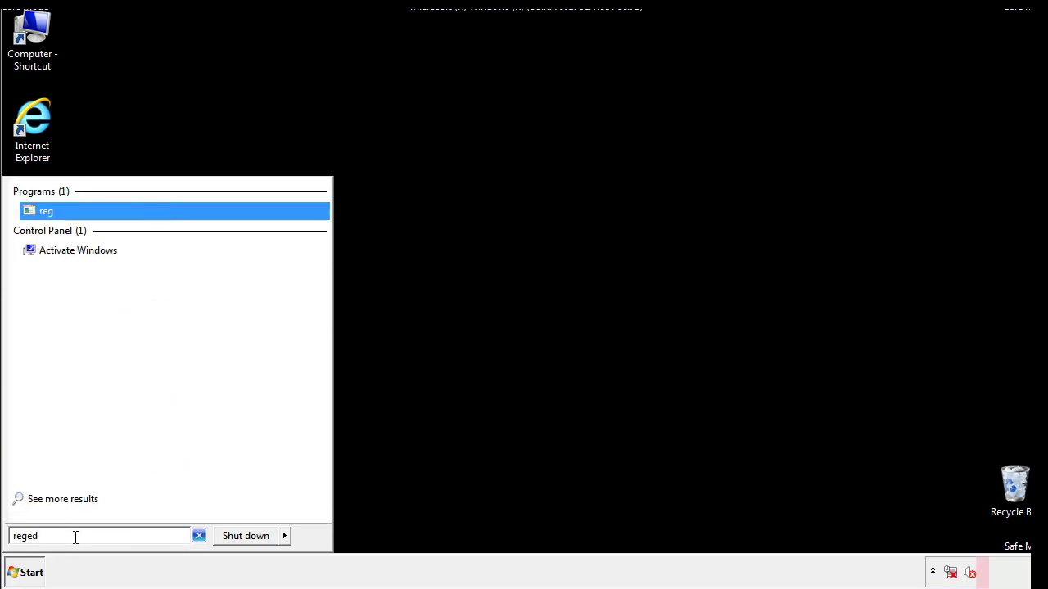
type("it")
Step: Launch Registry Editor and expand HKEY_LOCAL_MACHINE\SOFTWARE\Microsoft\Windows\CurrentVersion
key("Return")
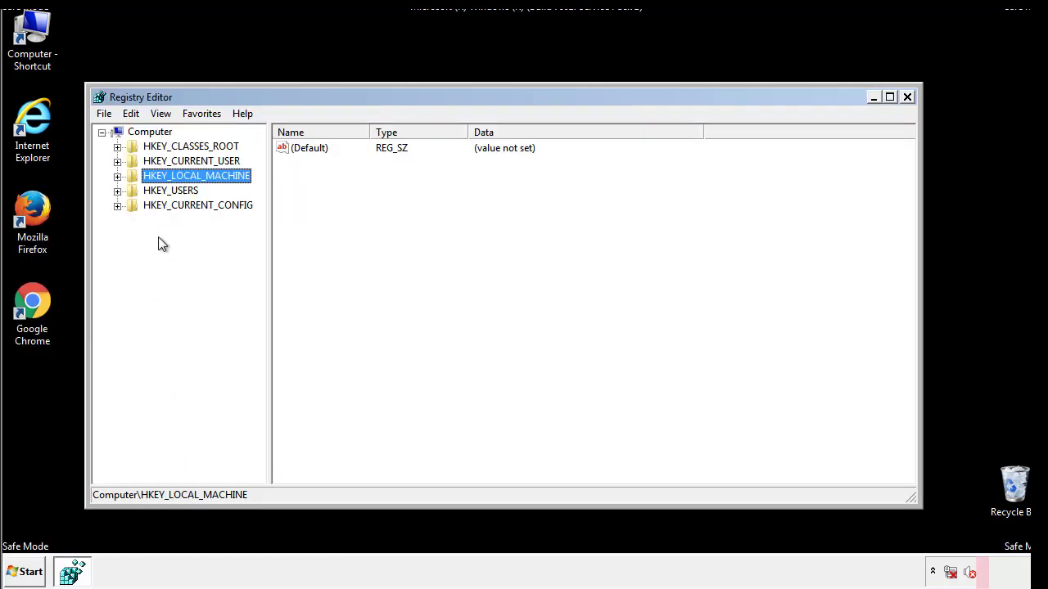
left_click(117, 176)
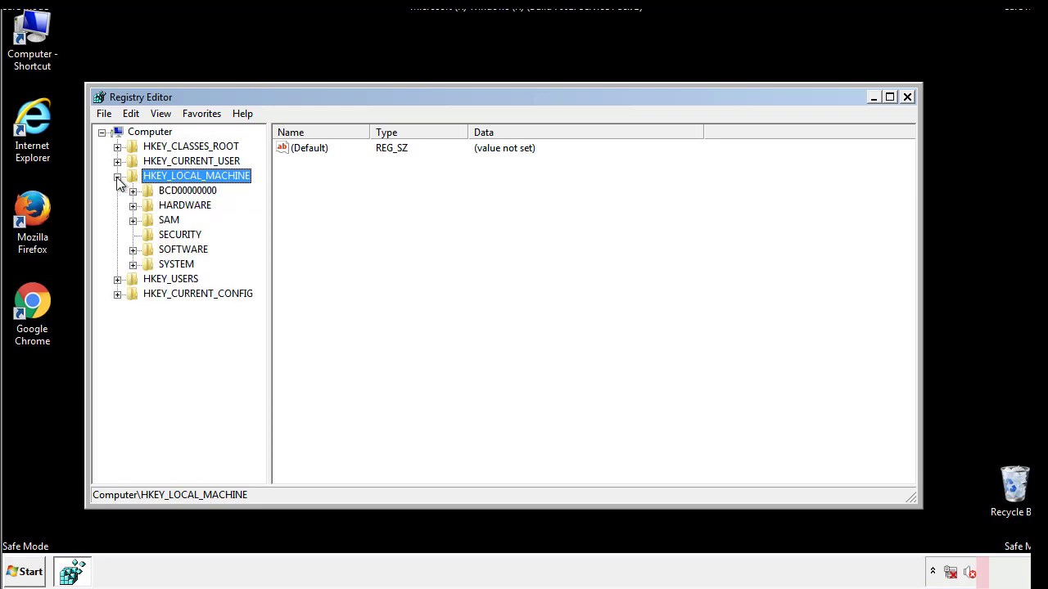
left_click(132, 250)
left_click_drag(258, 242, 259, 271)
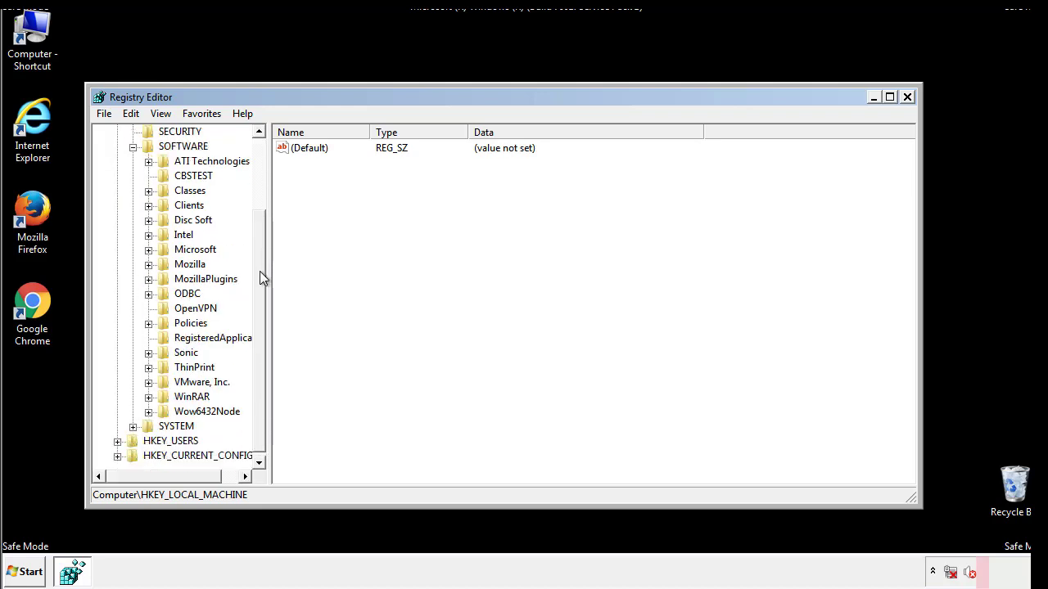
left_click(148, 251)
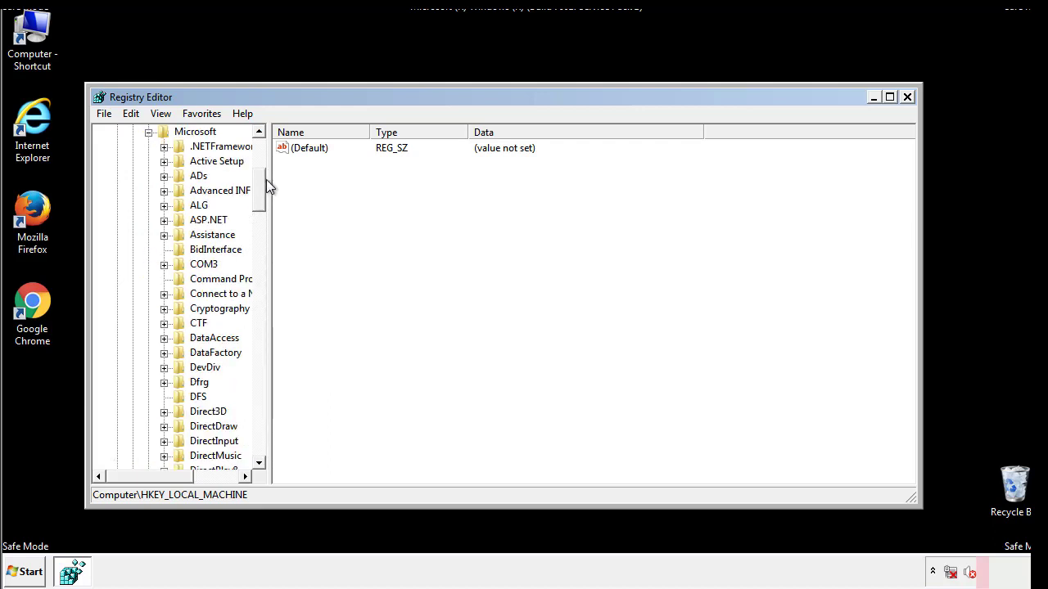
left_click_drag(259, 204, 257, 423)
left_click(165, 251)
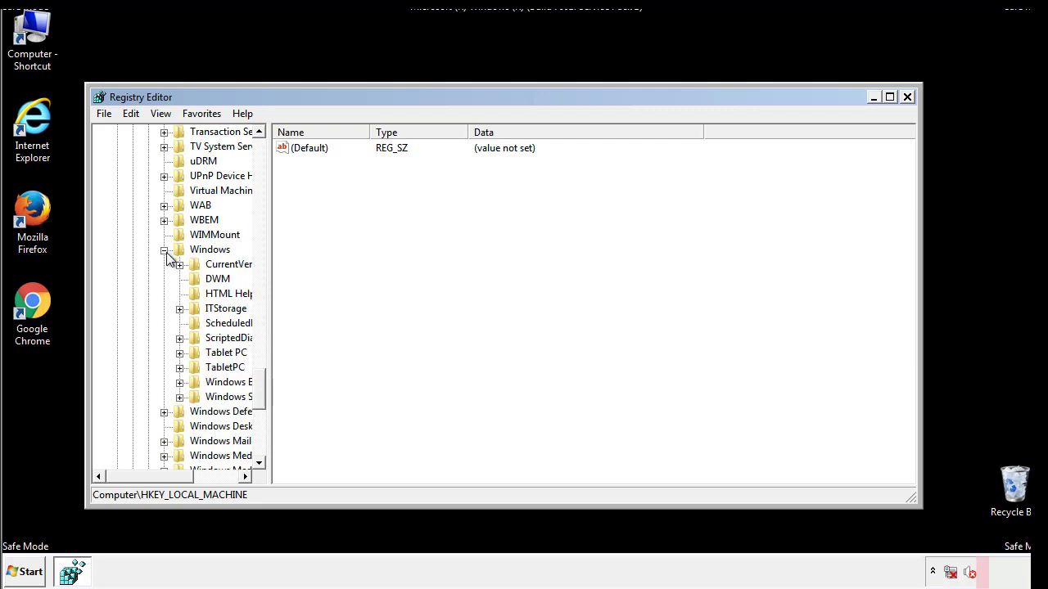
left_click_drag(143, 478, 167, 481)
left_click(136, 266)
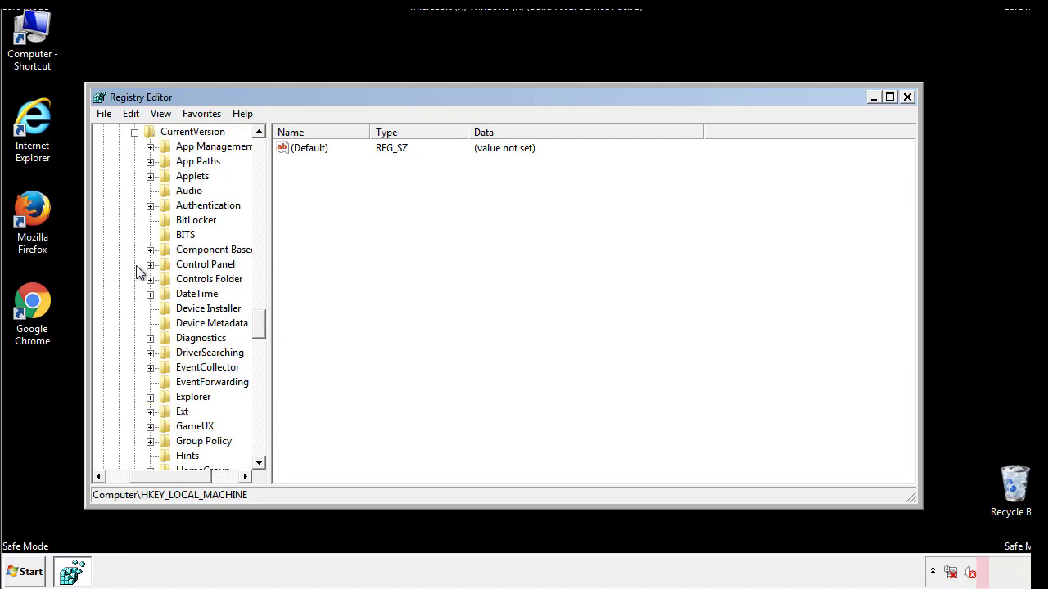
left_click_drag(266, 325, 259, 372)
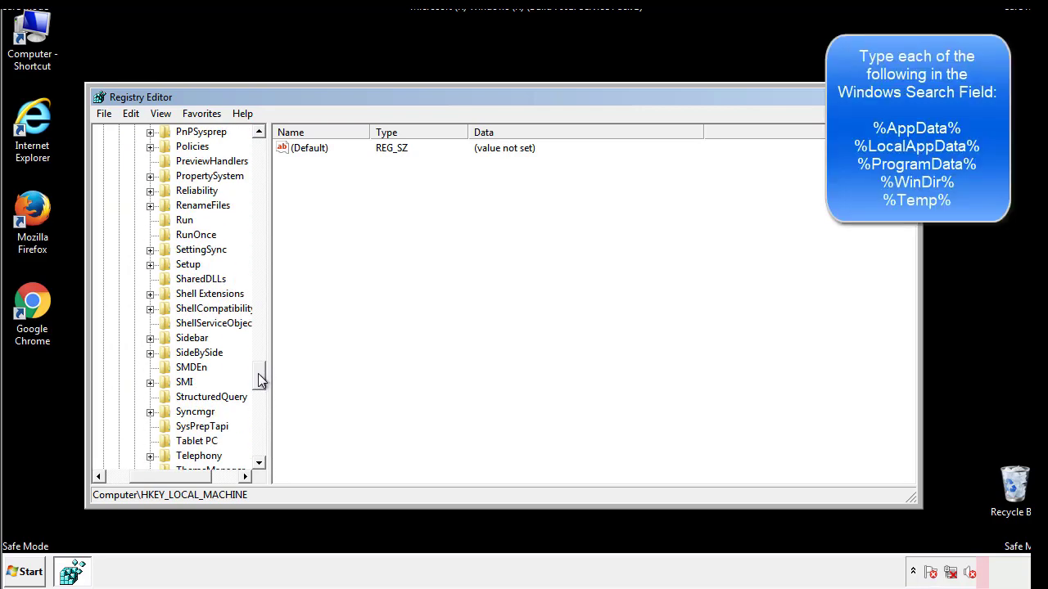
Step: Delete the tappi.loc value from the HKEY_LOCAL_MACHINE CurrentVersion Run key
left_click(173, 222)
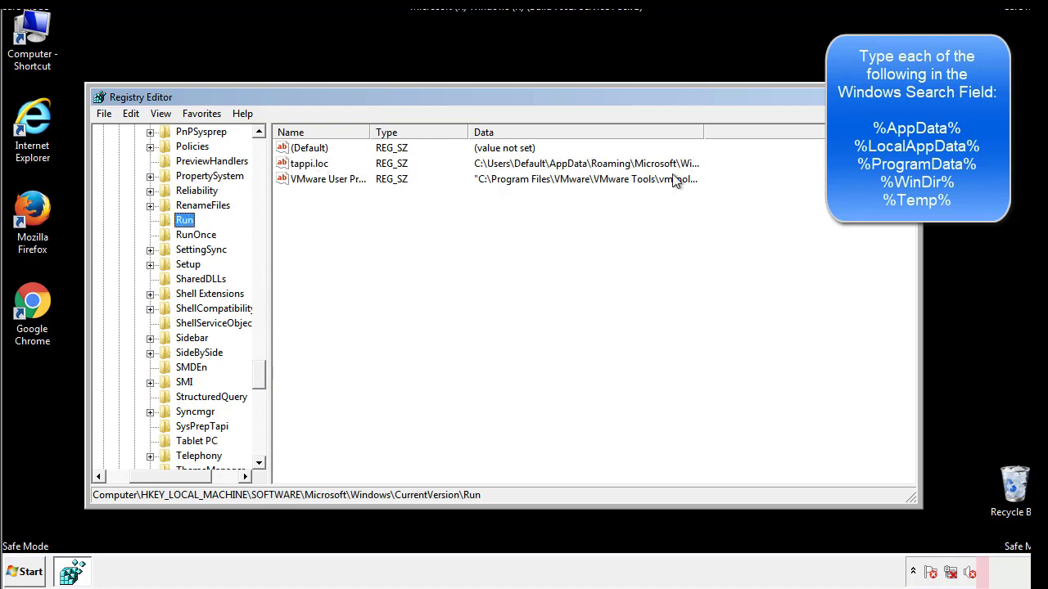
right_click(305, 167)
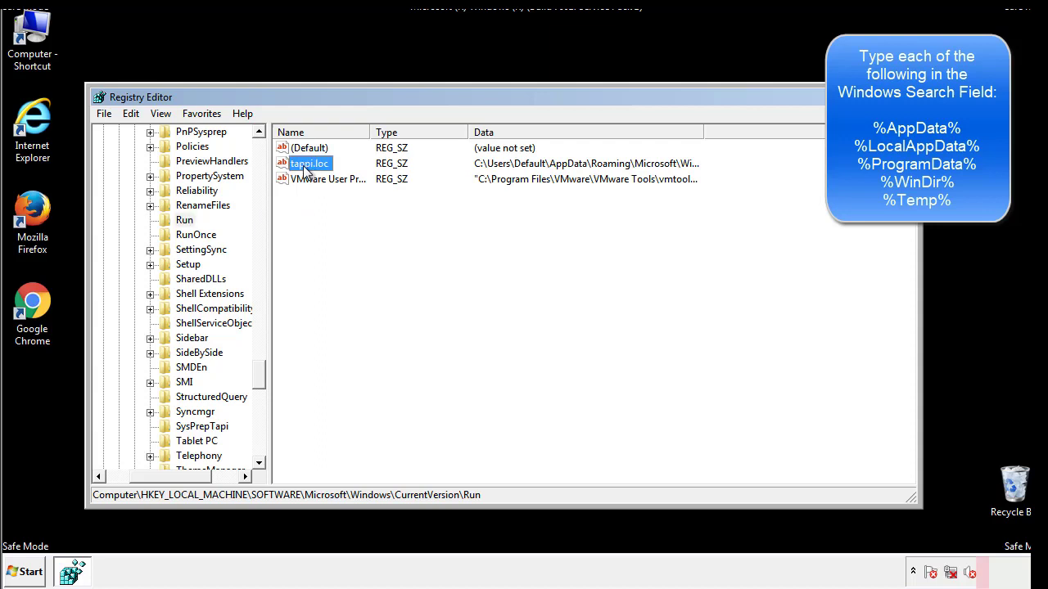
left_click(333, 213)
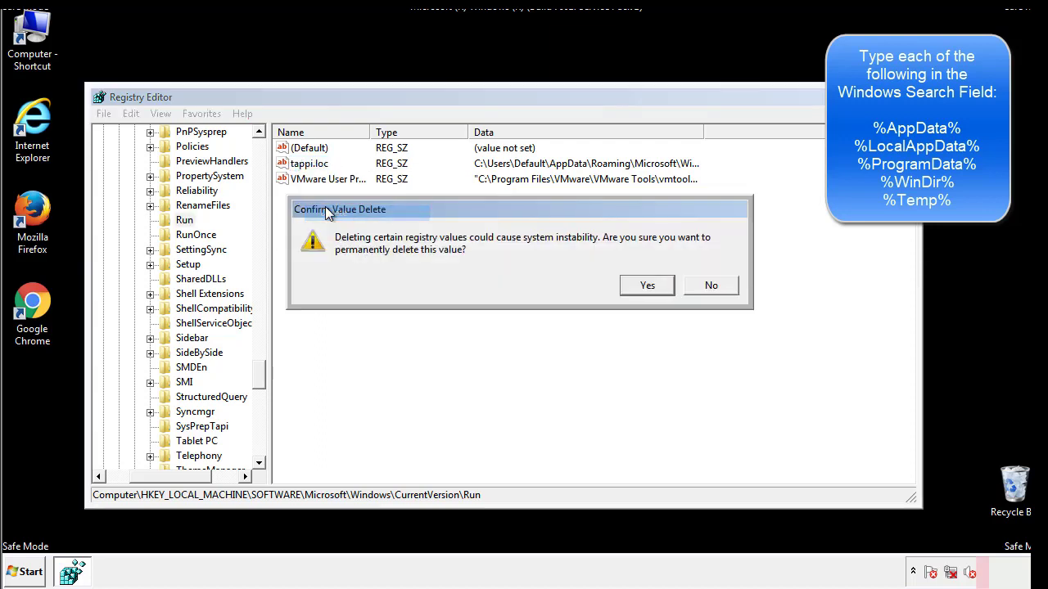
left_click(639, 290)
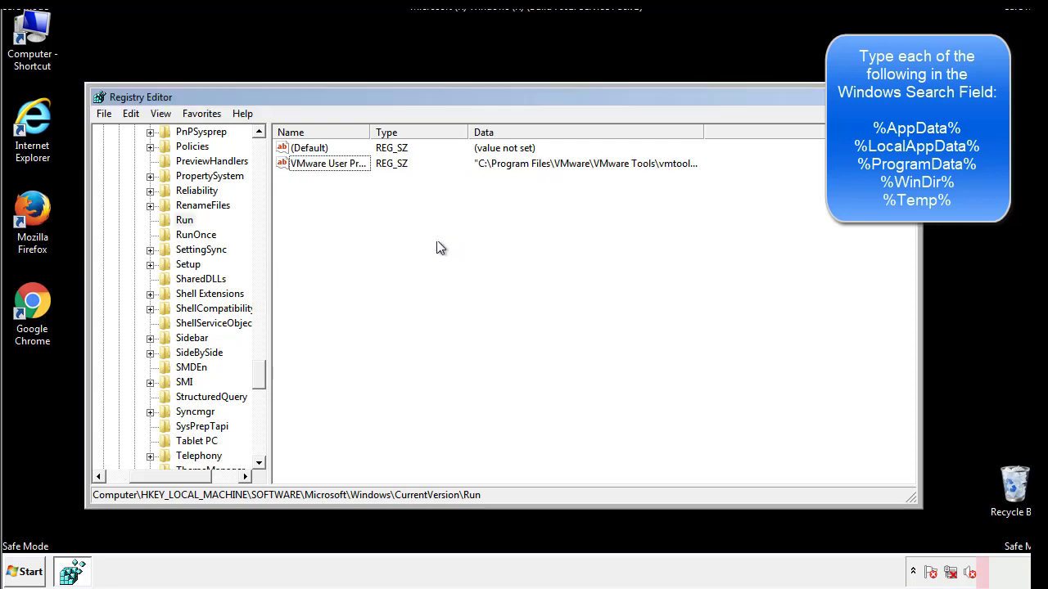
left_click_drag(261, 370, 259, 442)
left_click_drag(199, 476, 135, 487)
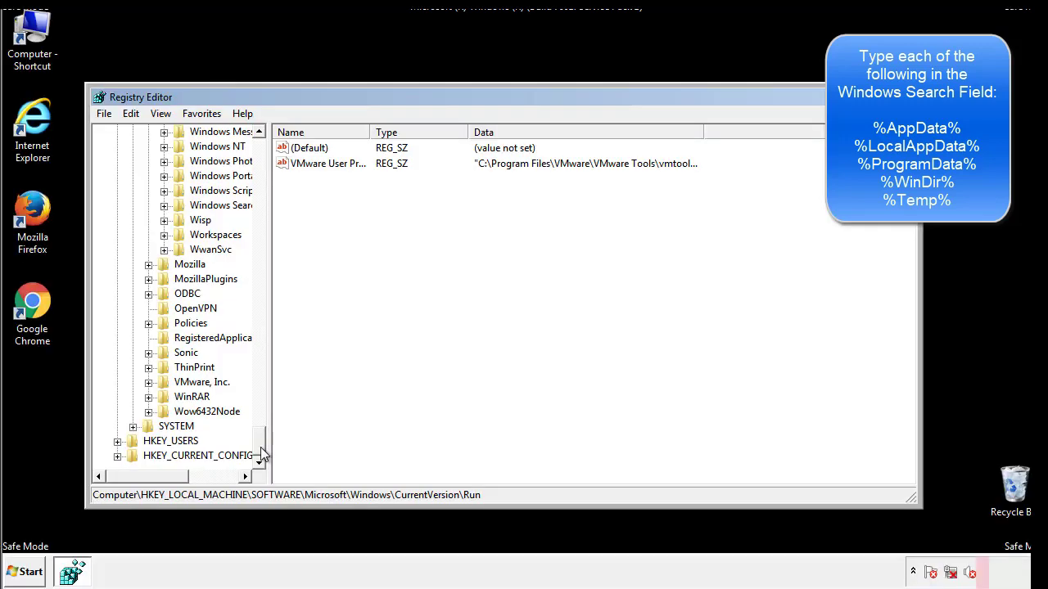
left_click_drag(260, 446, 267, 155)
Step: Collapse HKEY_LOCAL_MACHINE and expand HKEY_CURRENT_USER\Software\Microsoft\Windows
left_click(117, 175)
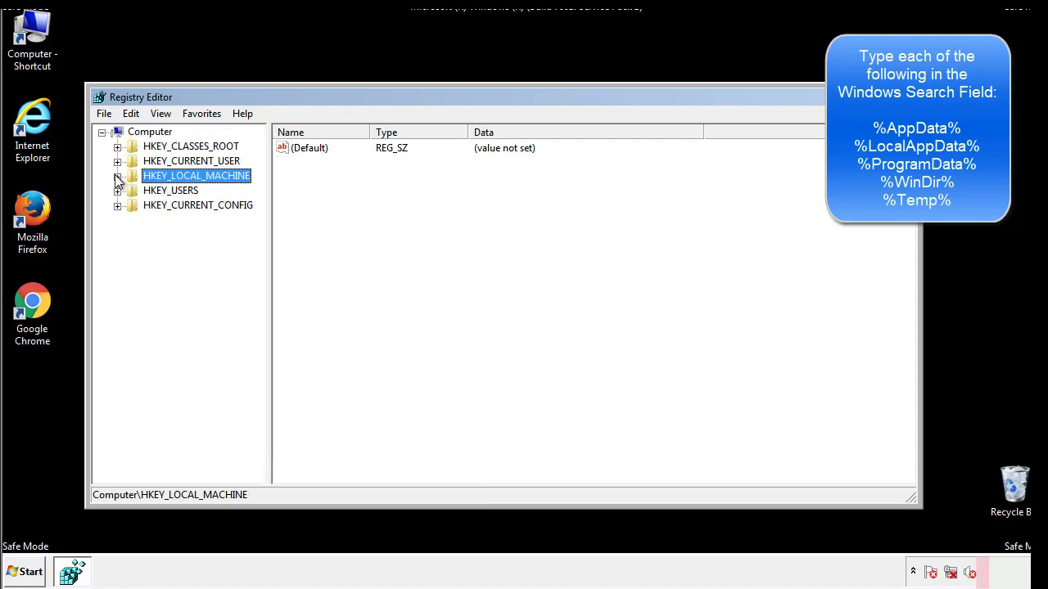
left_click(117, 161)
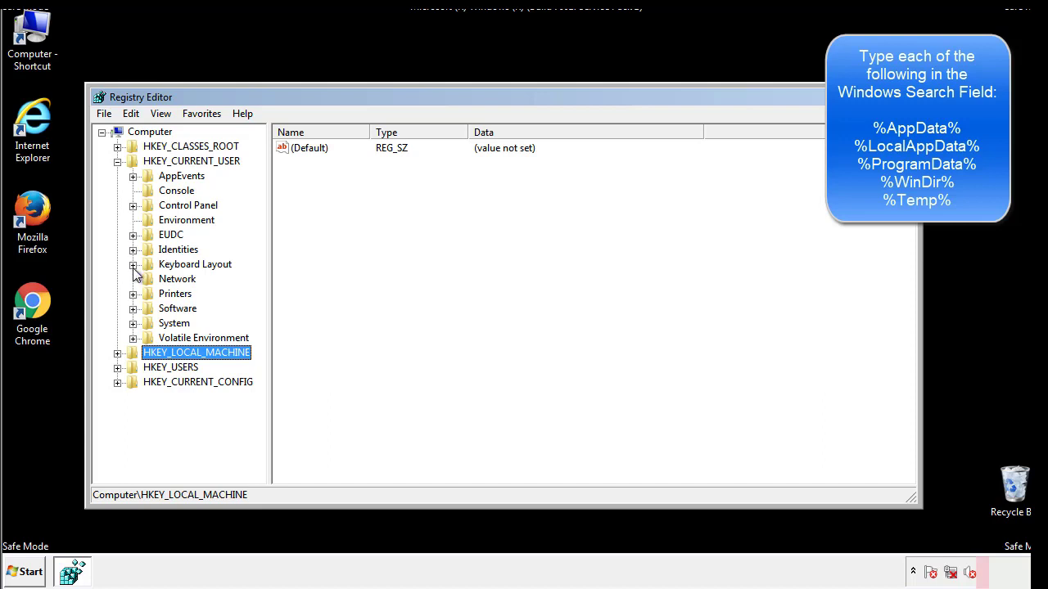
left_click(134, 309)
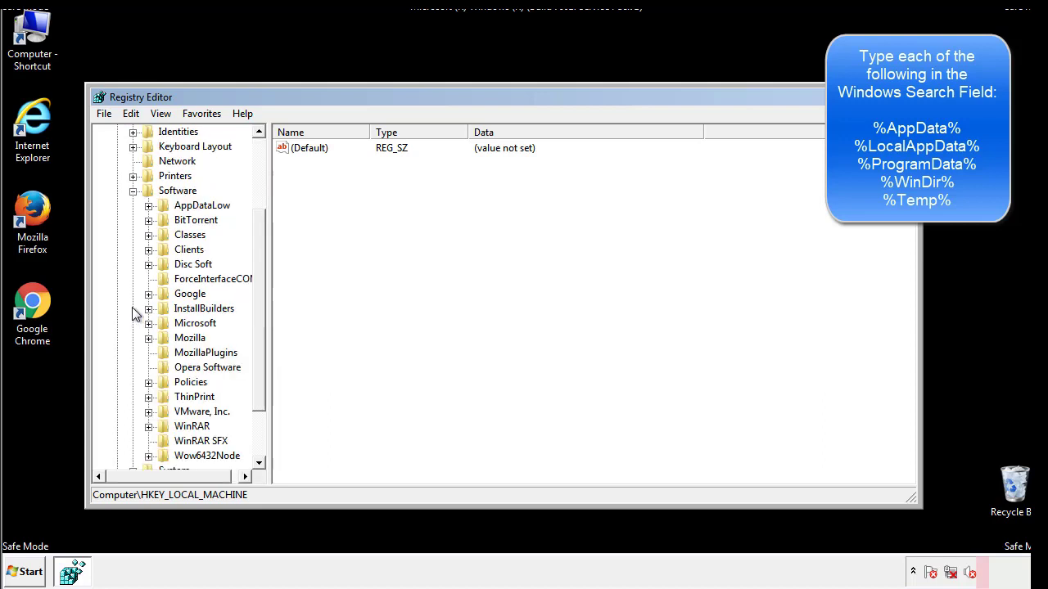
left_click_drag(257, 297, 257, 311)
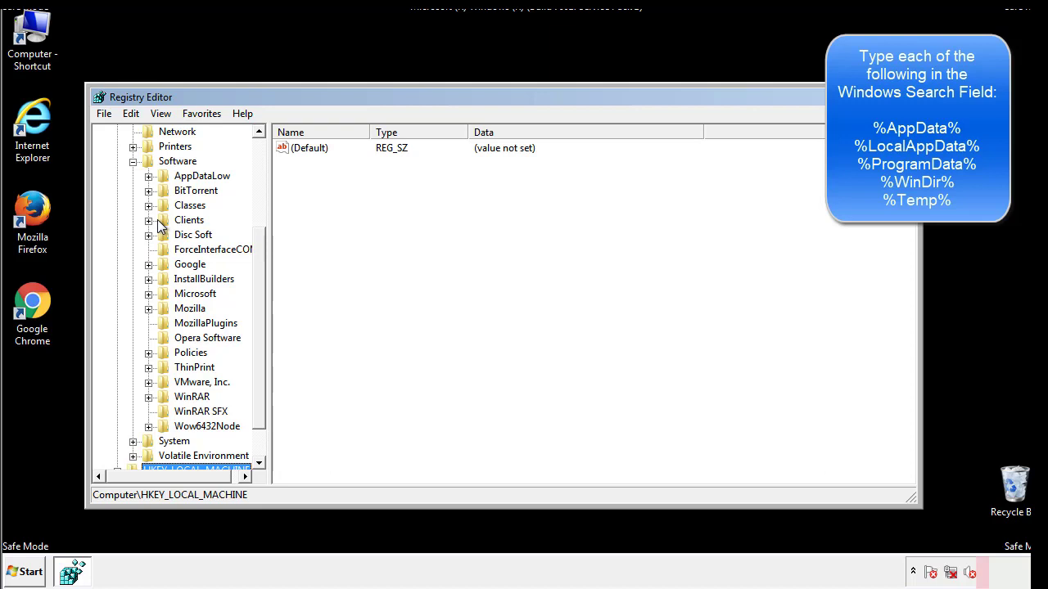
left_click(148, 294)
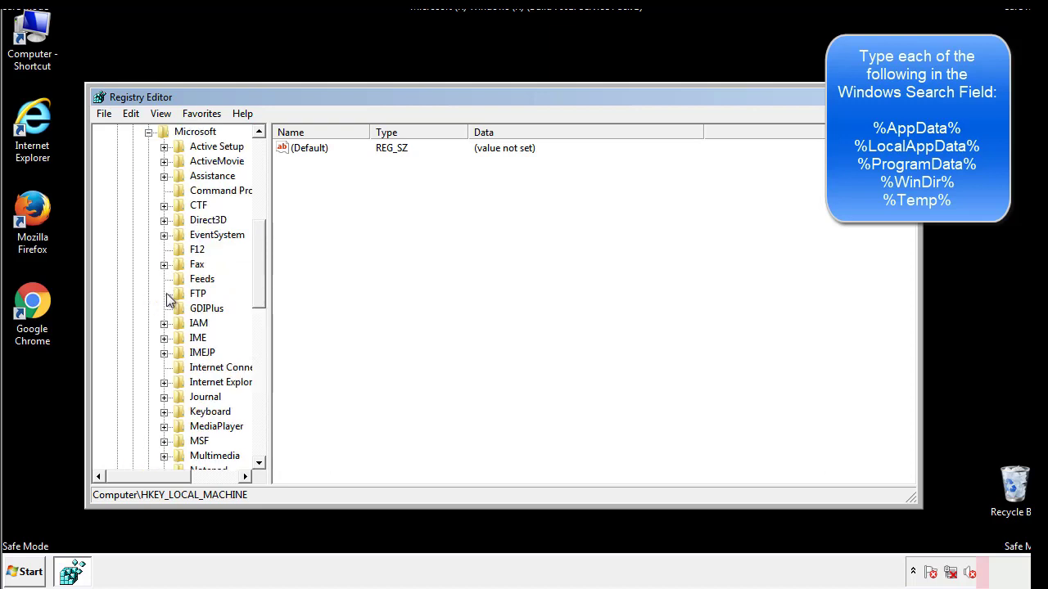
left_click_drag(257, 241, 258, 347)
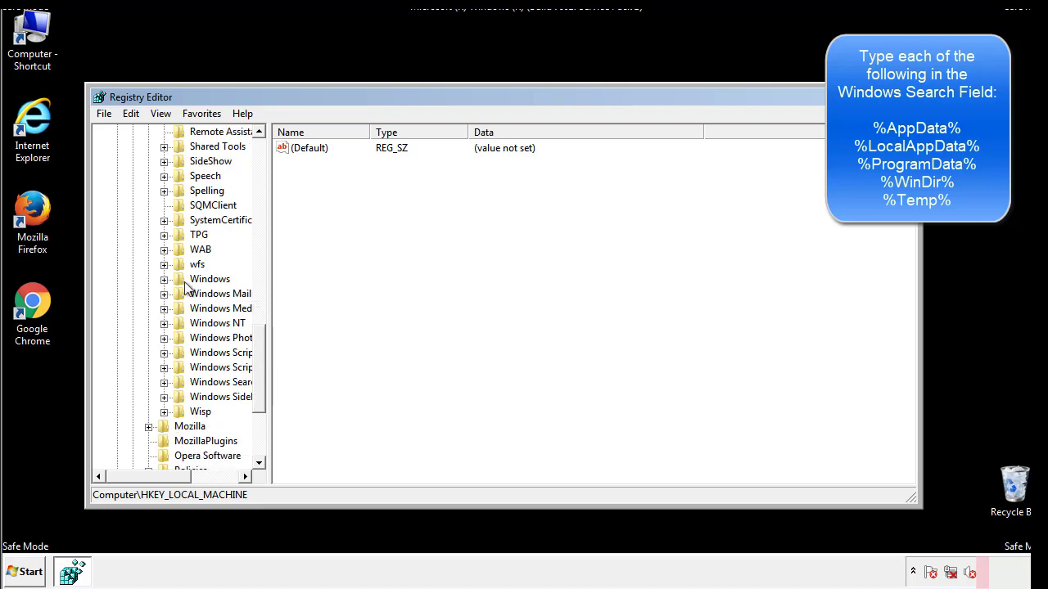
left_click(164, 279)
Step: Inspect the current user's CurrentVersion Run key, holding only DAEMON Tools, then collapse Windows
left_click(179, 294)
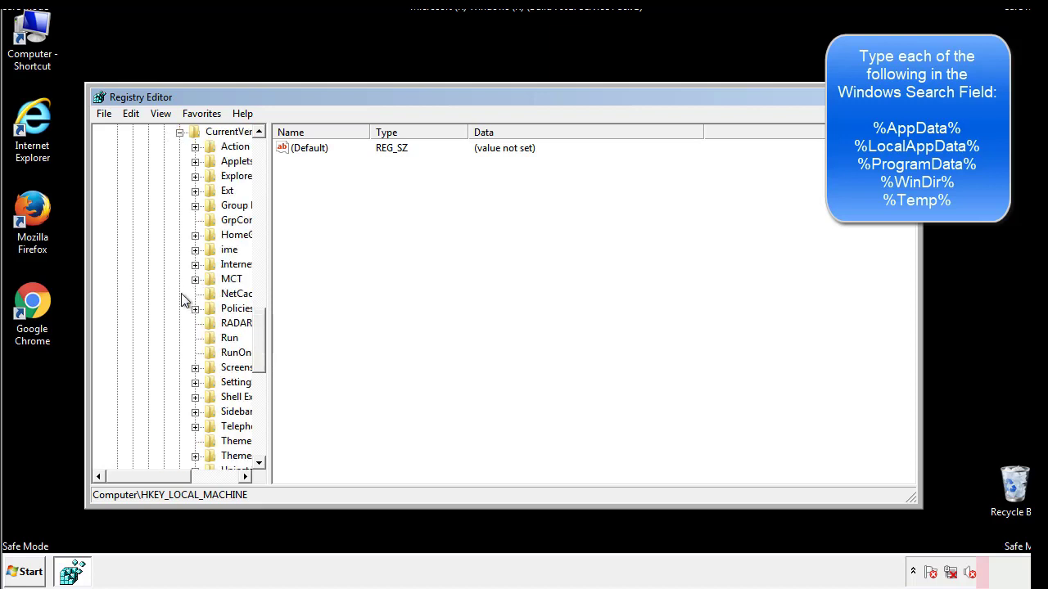
left_click_drag(160, 481, 185, 476)
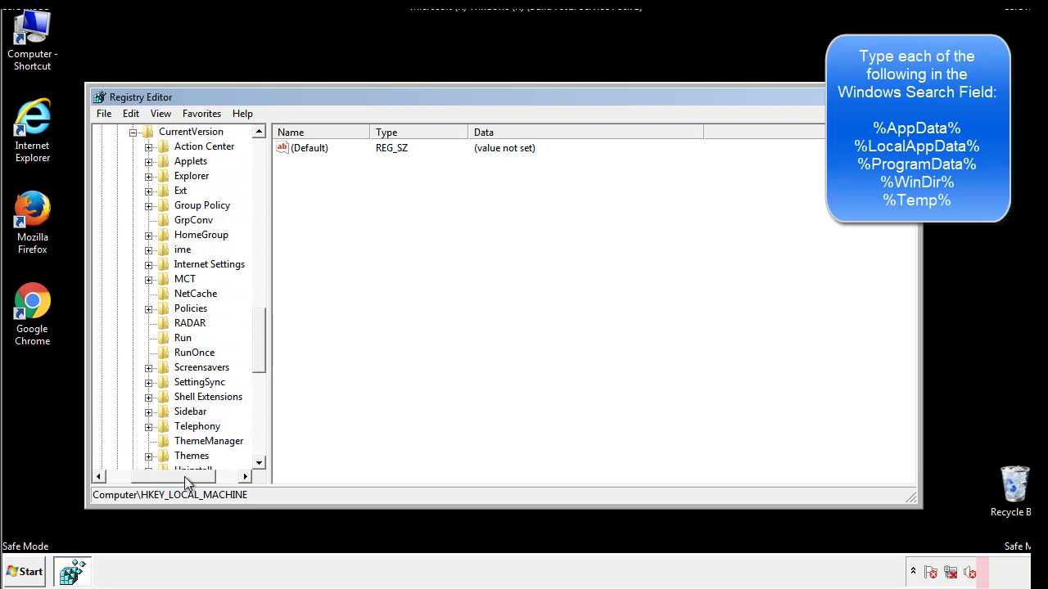
left_click(178, 334)
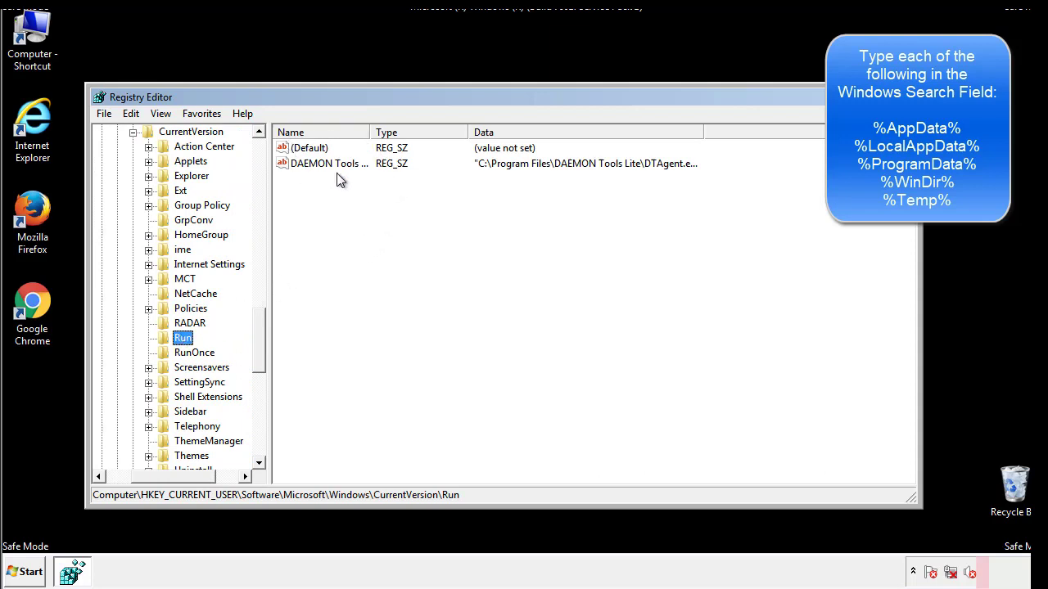
left_click(444, 186)
left_click_drag(174, 474, 149, 476)
left_click_drag(264, 354, 259, 342)
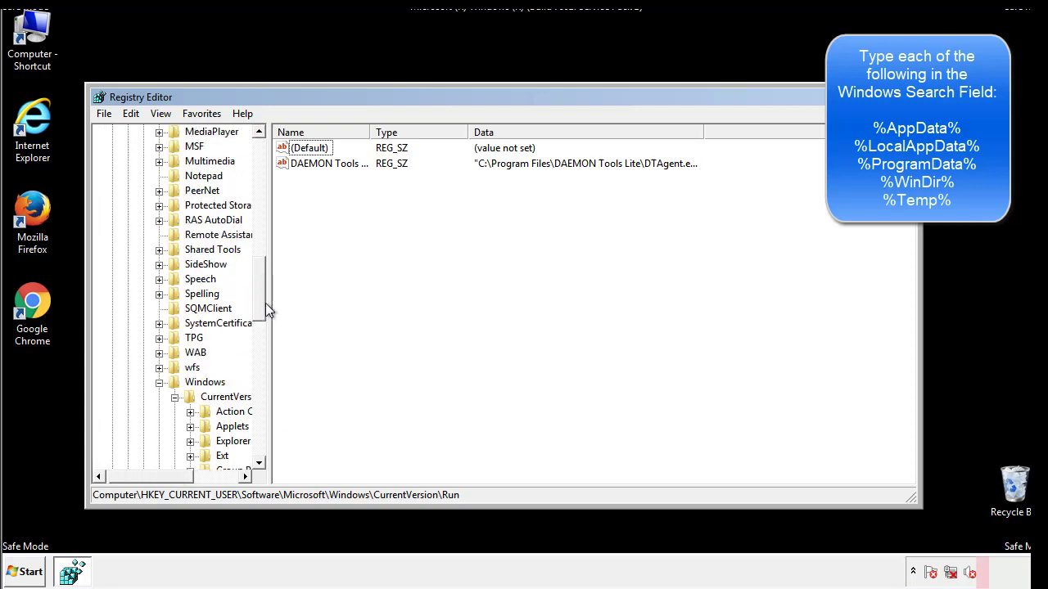
left_click(160, 382)
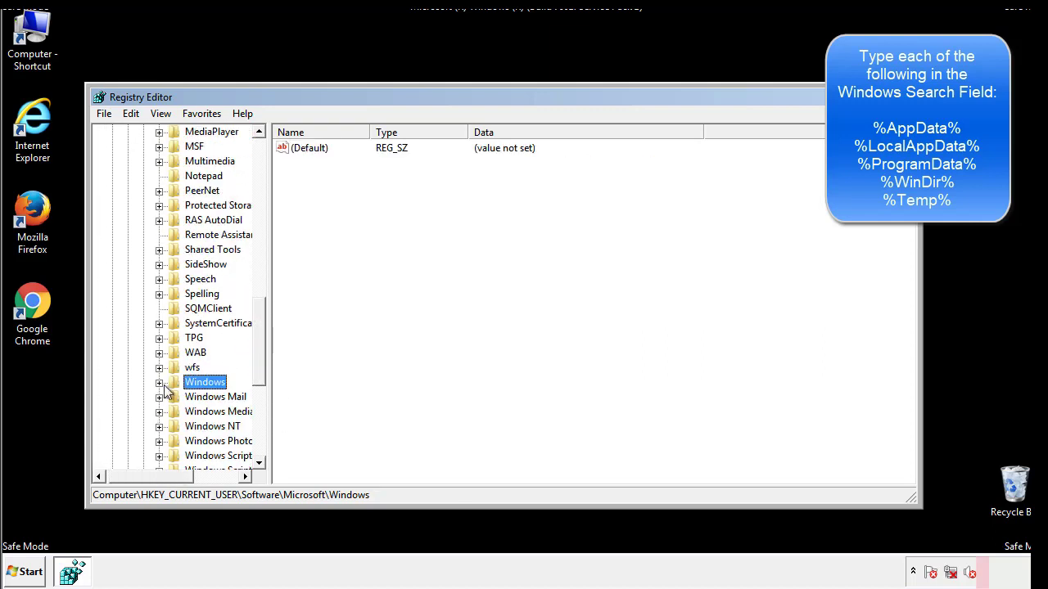
Step: Search the registry for %temp% to reach the VolumeCaches\Temporary Files key
left_click_drag(263, 364, 263, 203)
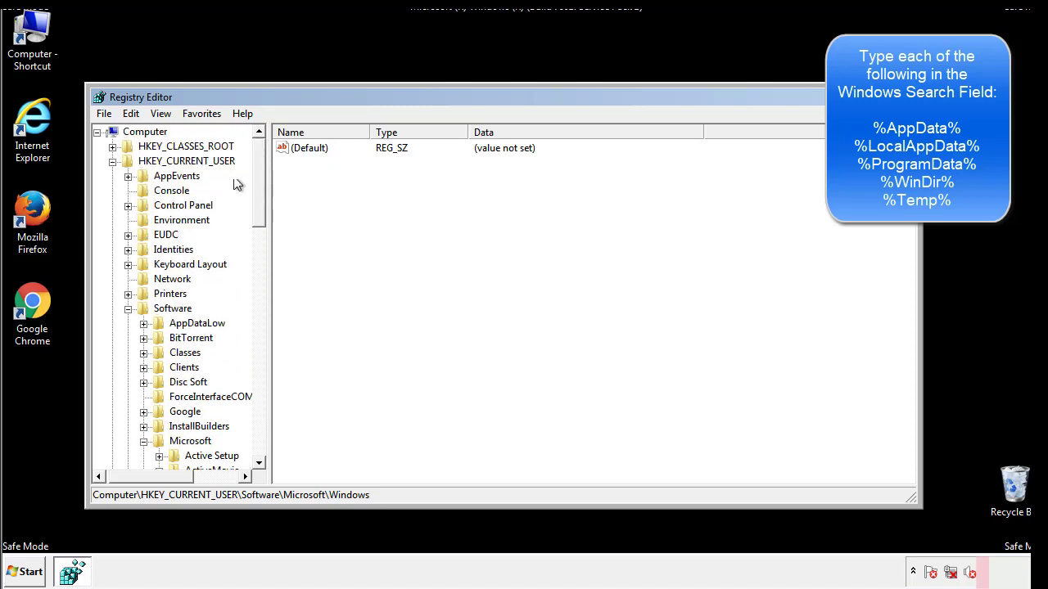
left_click(131, 113)
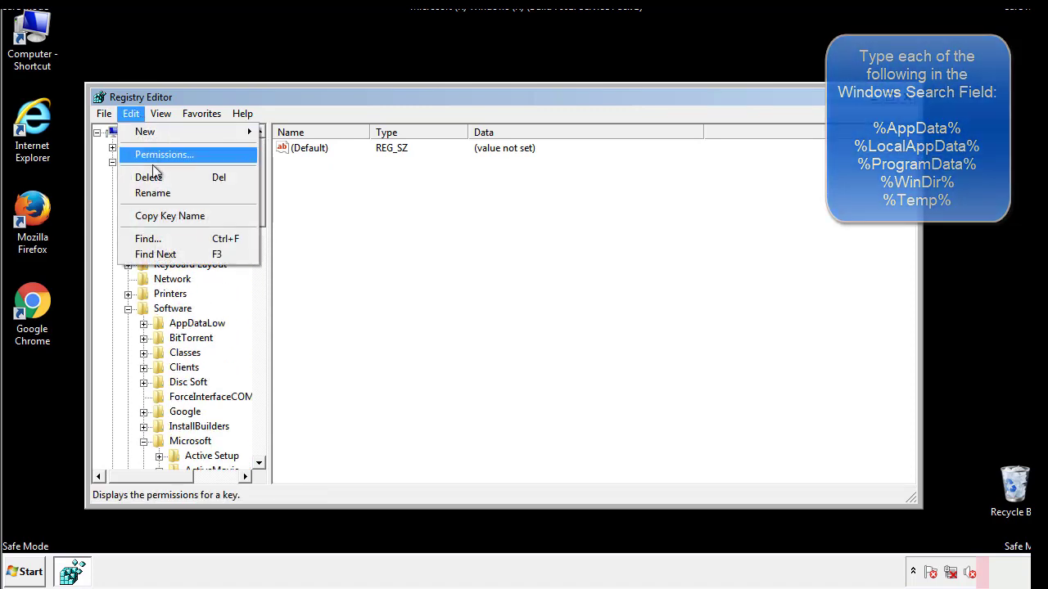
left_click(148, 238)
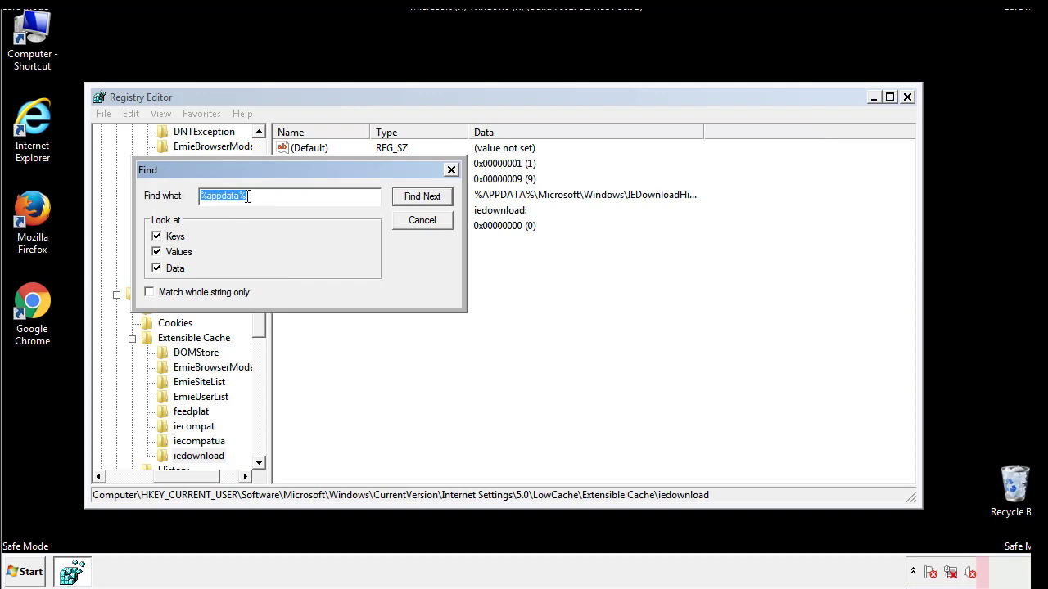
type("%temp%")
key("Return")
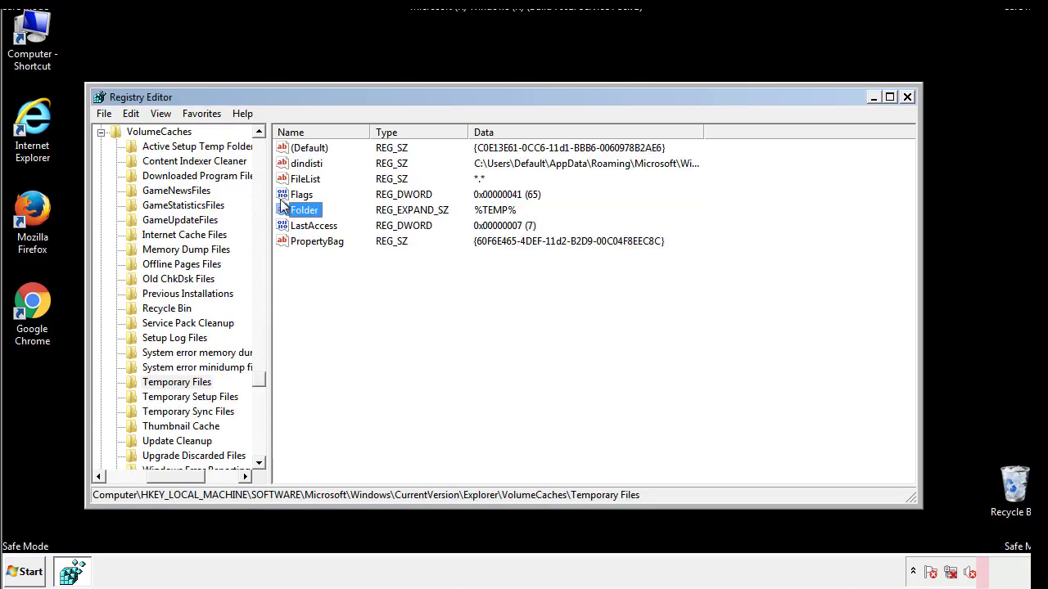
Step: Delete every value in Temporary Files, including dindisti, leaving only an empty (Default)
left_click(429, 287)
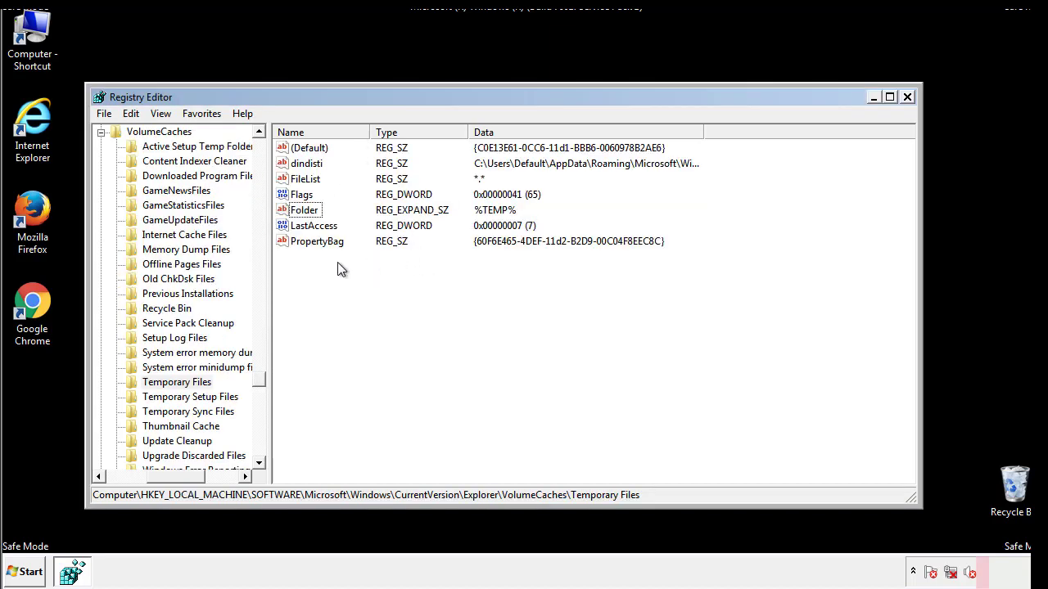
left_click_drag(336, 262, 296, 152)
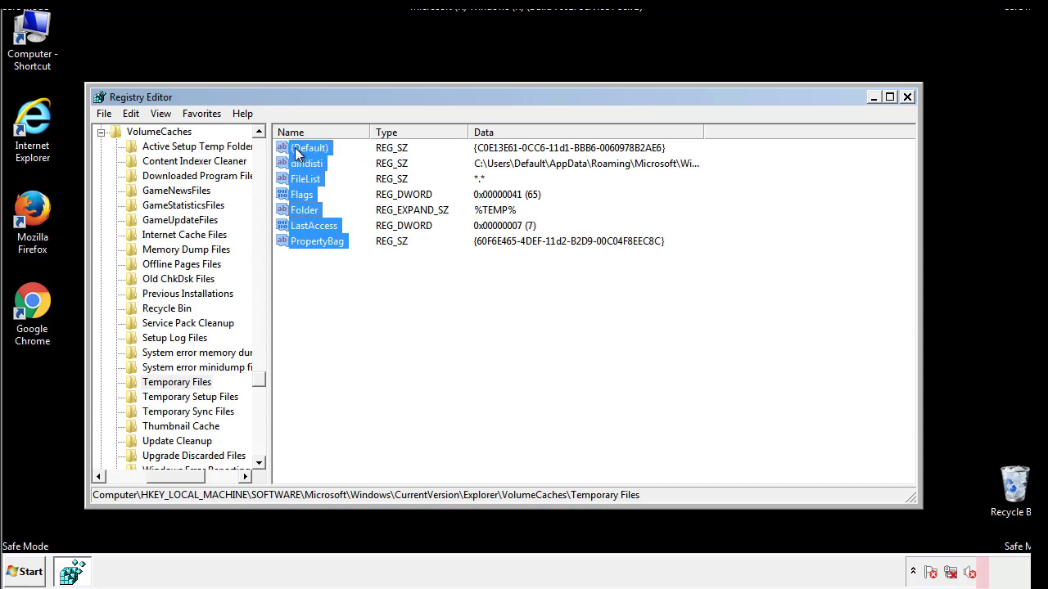
right_click(296, 150)
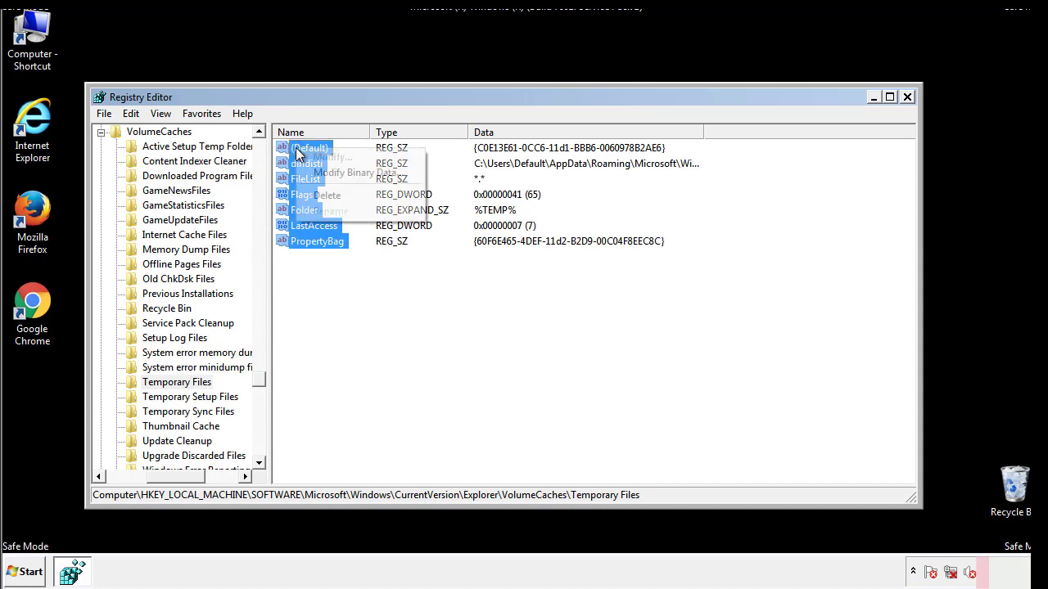
left_click(320, 193)
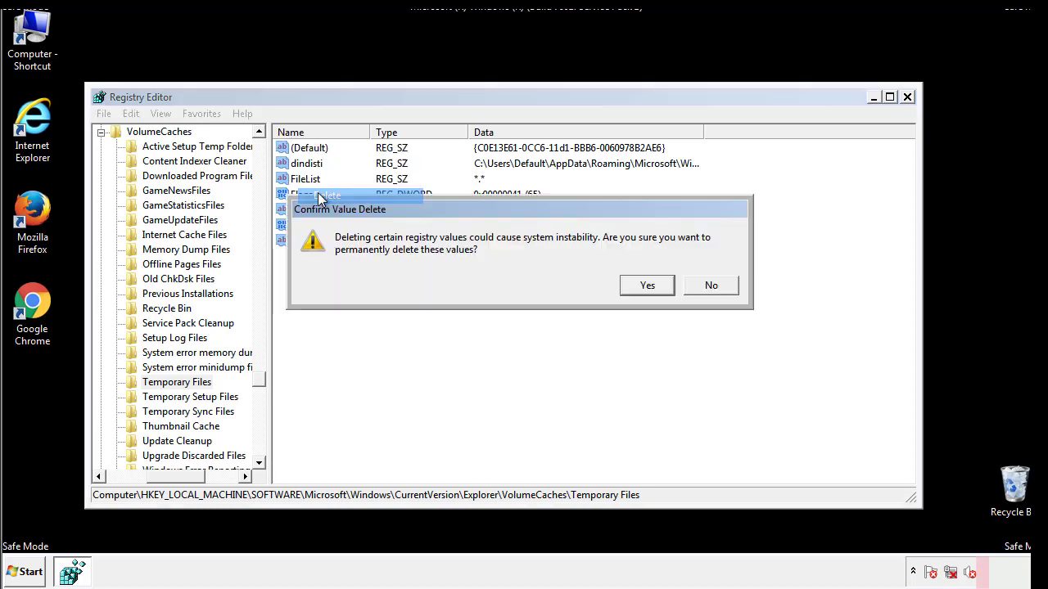
left_click(666, 284)
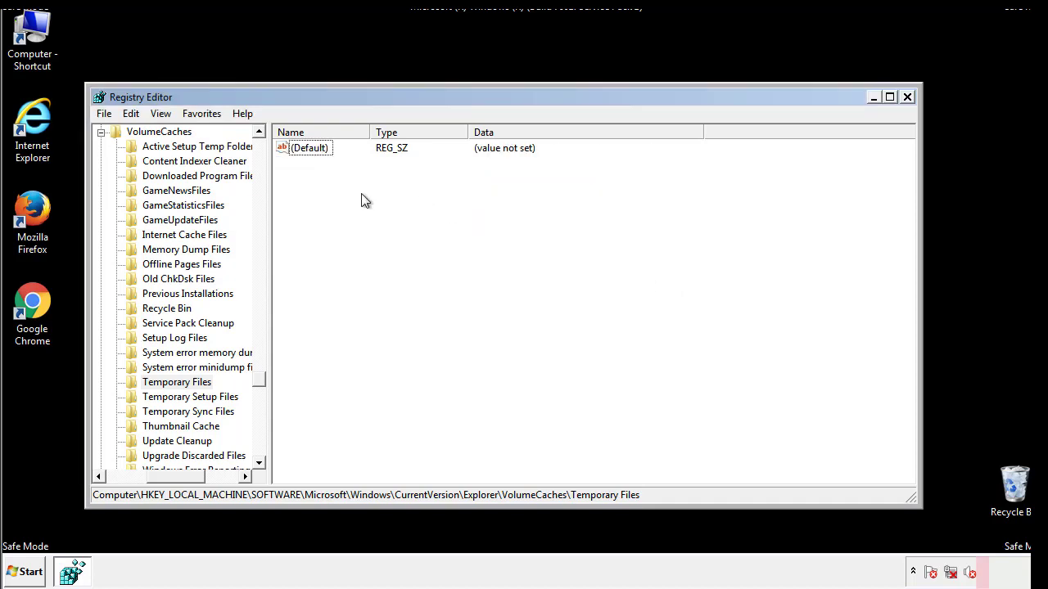
Step: Close Registry Editor and launch msconfig from the Start menu search
left_click(908, 97)
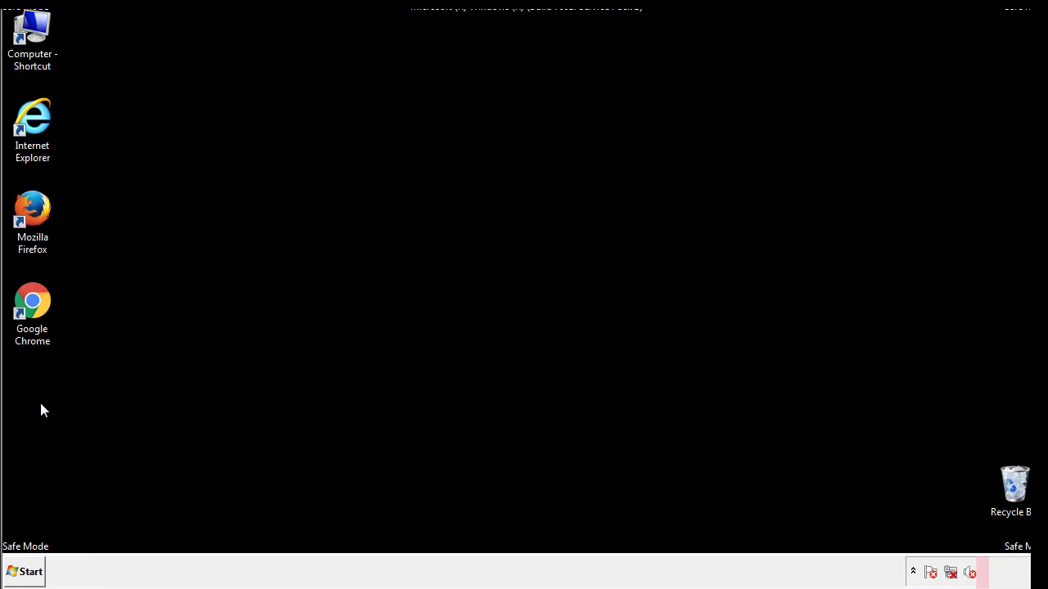
left_click(23, 576)
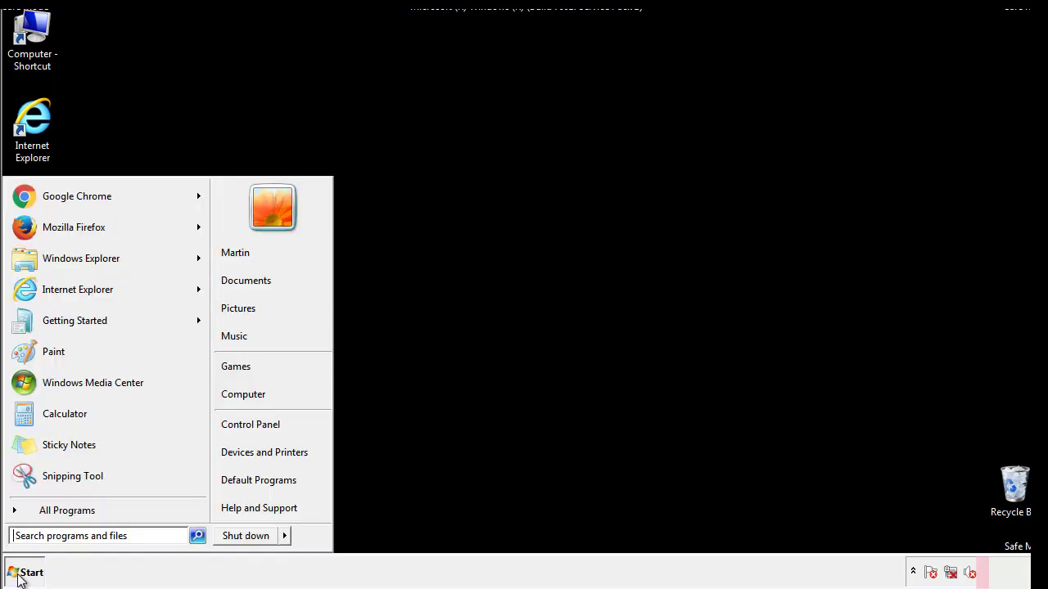
left_click(57, 535)
type("mscon")
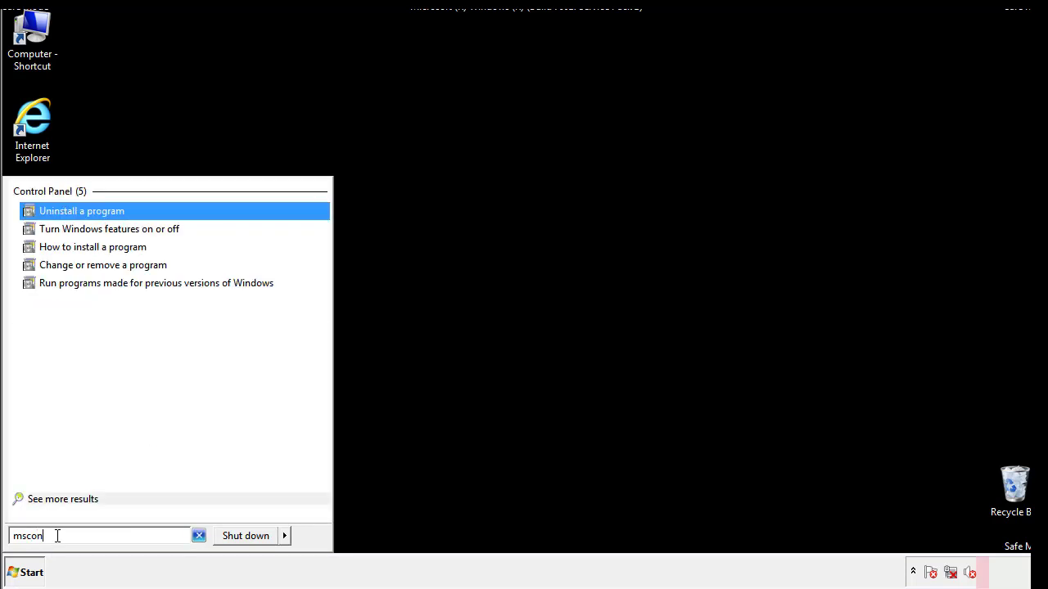
type("fig")
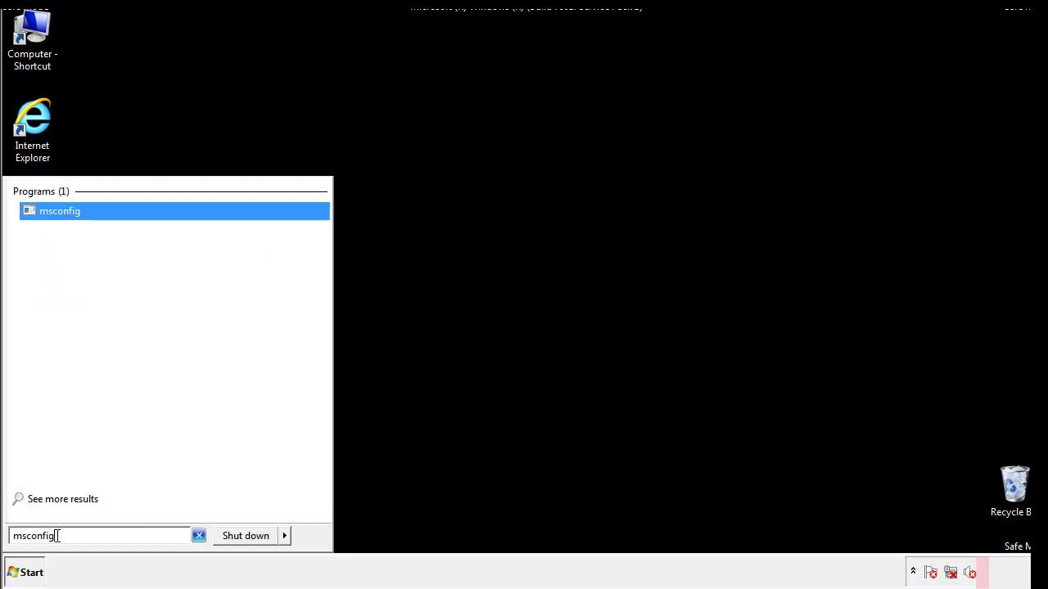
key("Return")
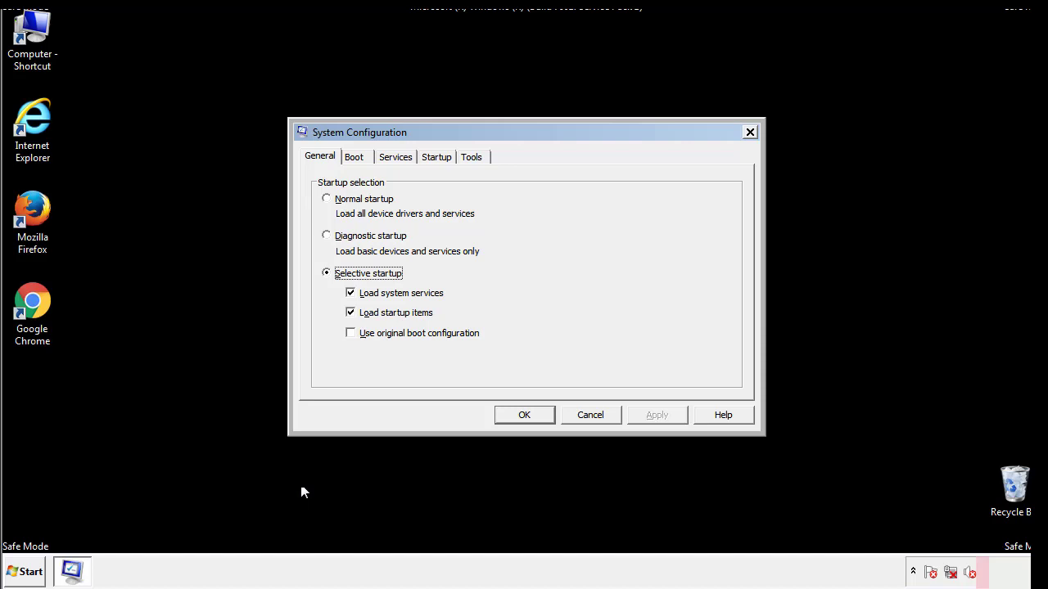
Step: Uncheck Safe boot on the Boot tab, apply the change, and restart Windows
left_click(354, 157)
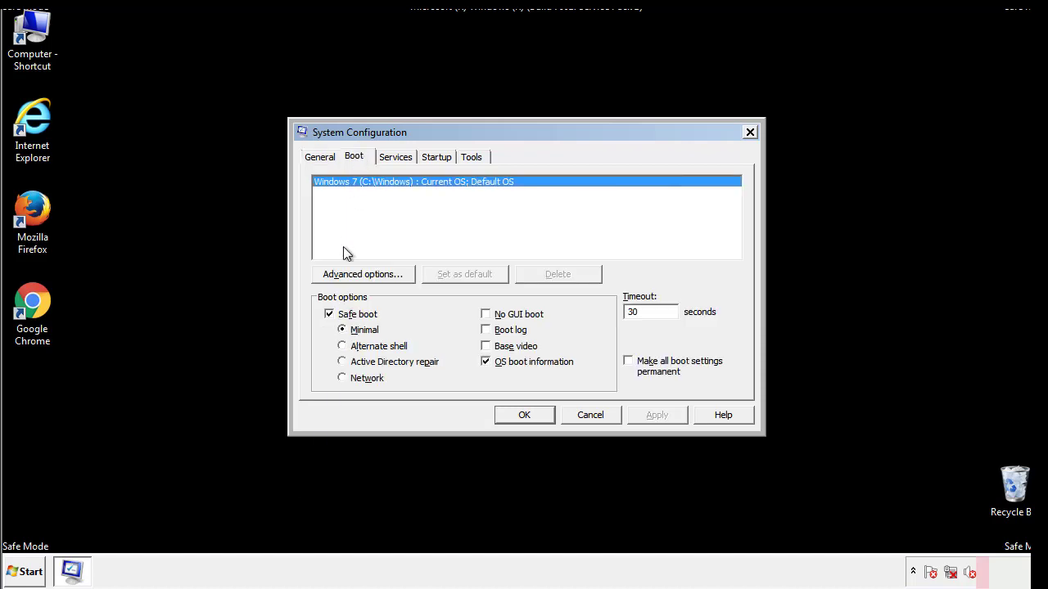
left_click(330, 315)
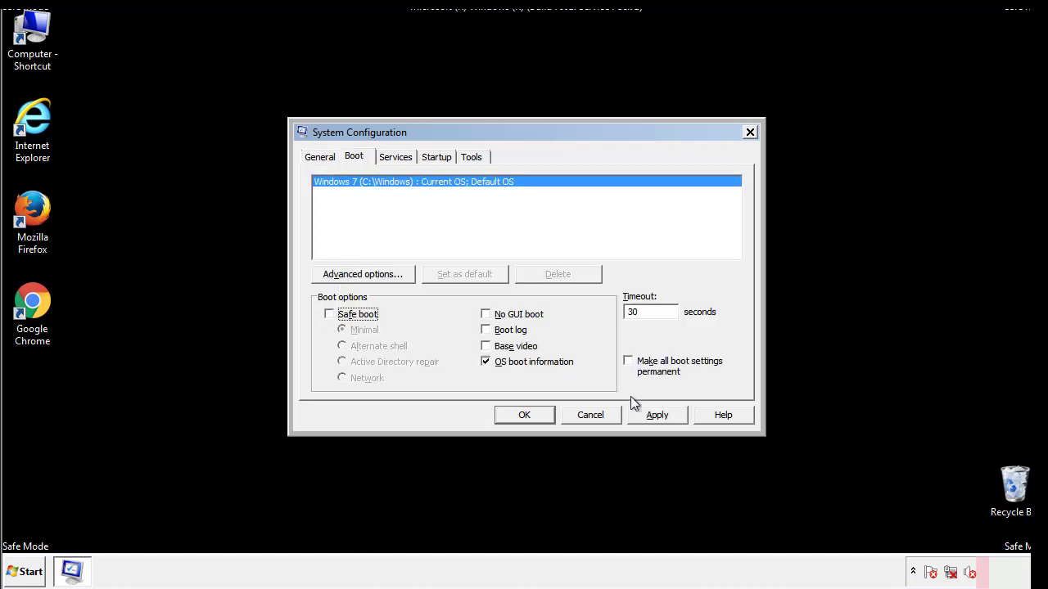
left_click(659, 414)
left_click(522, 415)
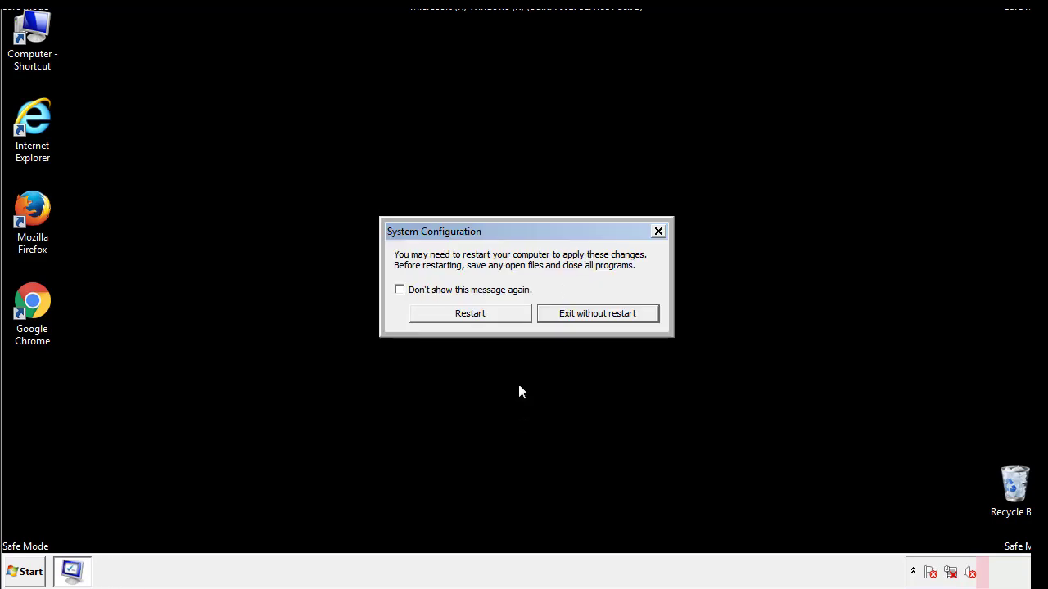
left_click(484, 319)
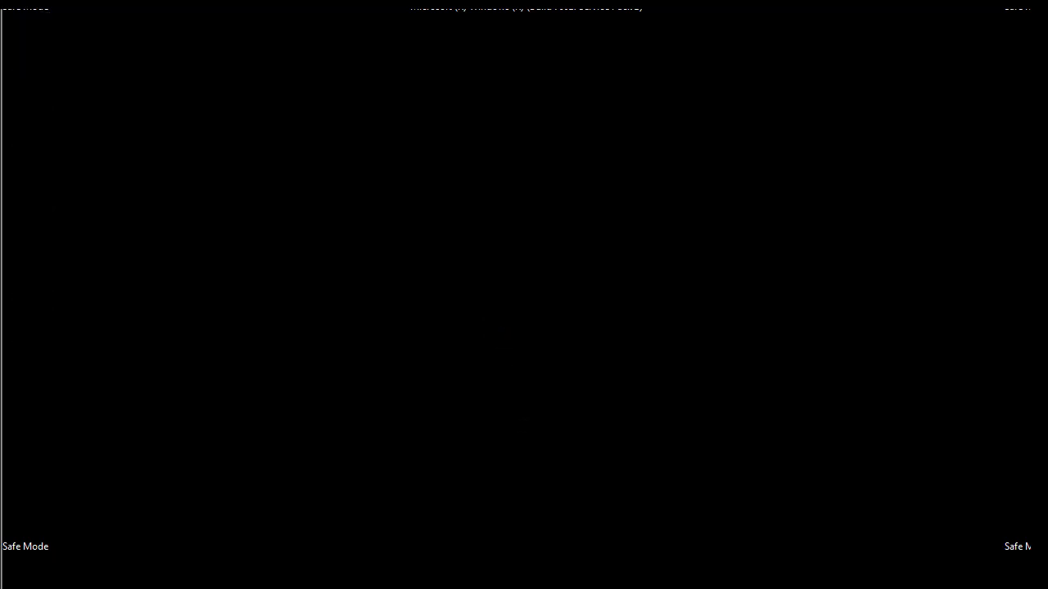